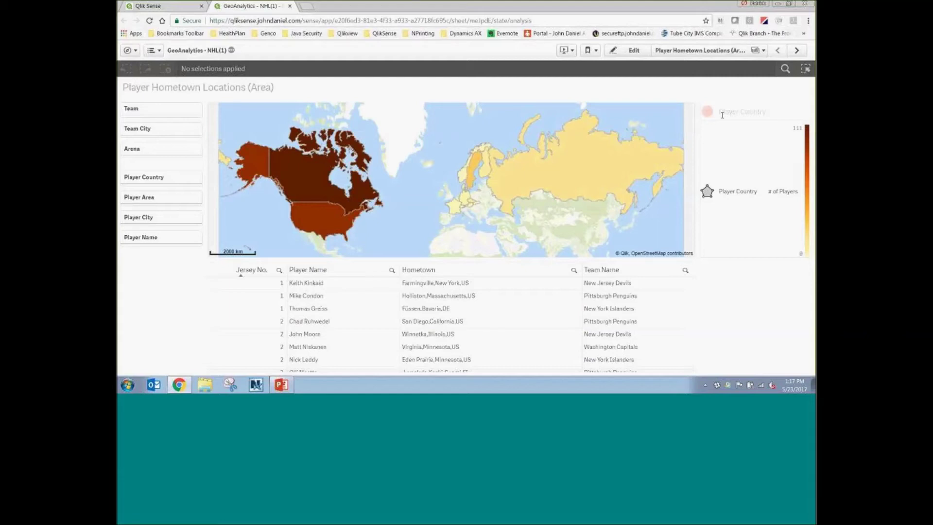
# - Examine the player counts for Canada, the US, Russia and Sweden on the hometown area map
pyautogui.click(686, 51)
pyautogui.click(174, 291)
pyautogui.moveTo(679, 255)
pyautogui.moveTo(364, 172)
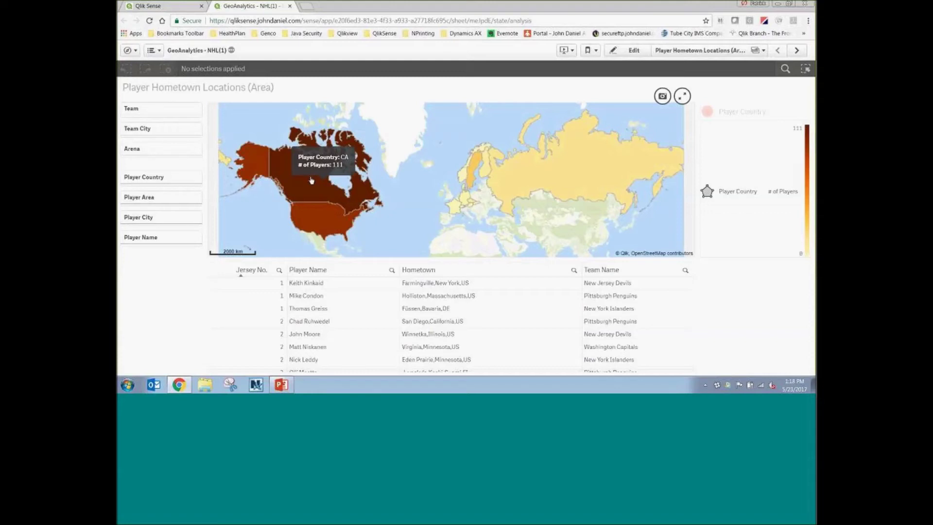
pyautogui.moveTo(312, 223)
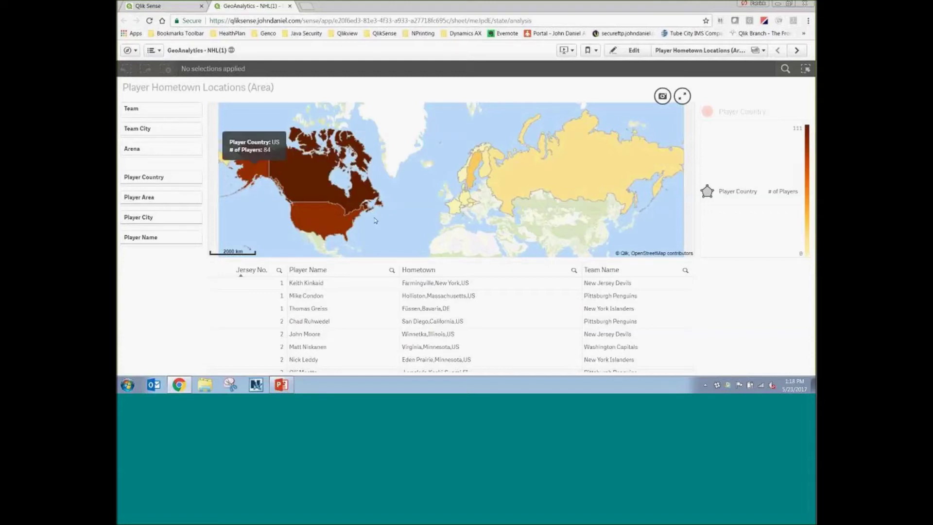
pyautogui.moveTo(535, 184)
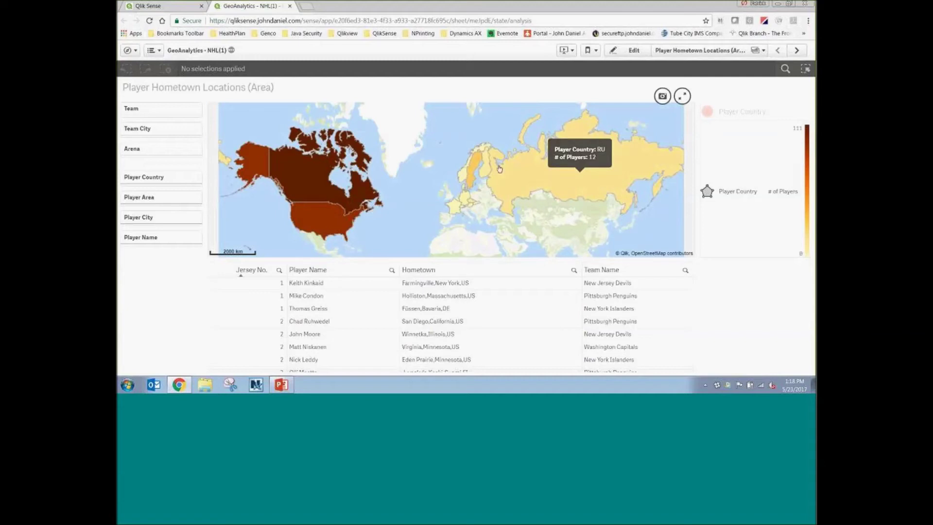
pyautogui.moveTo(478, 160)
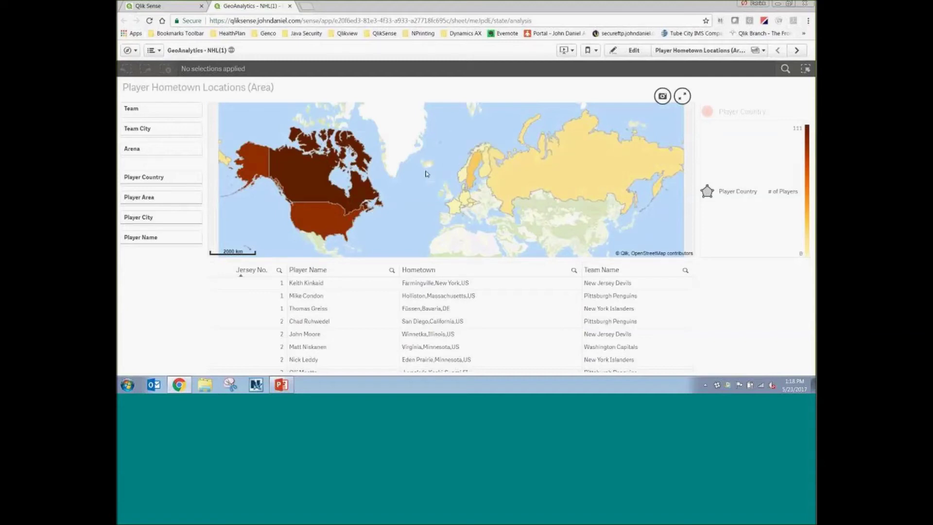
# - Filter the hometown map to the US as player country and look through the filtered player table
pyautogui.click(321, 223)
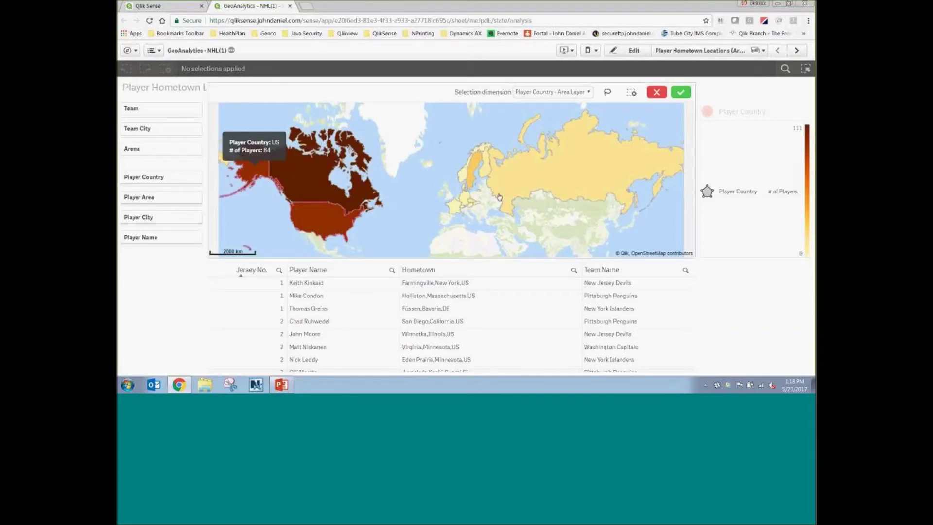
pyautogui.click(681, 95)
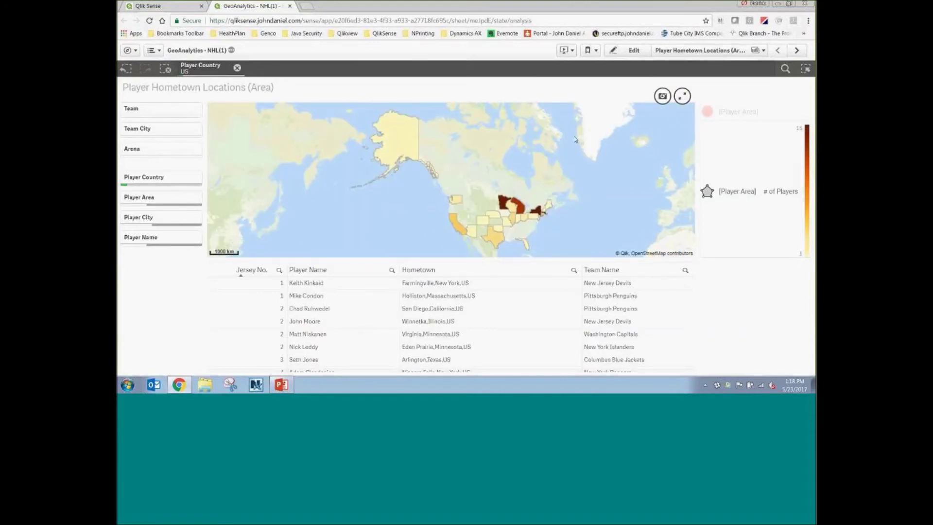
pyautogui.moveTo(510, 199)
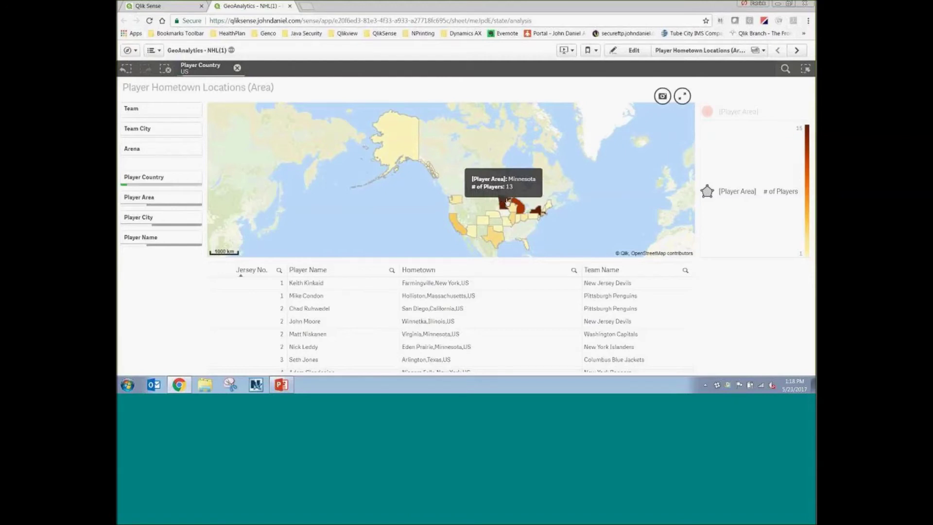
pyautogui.scroll(-15, 538, 303)
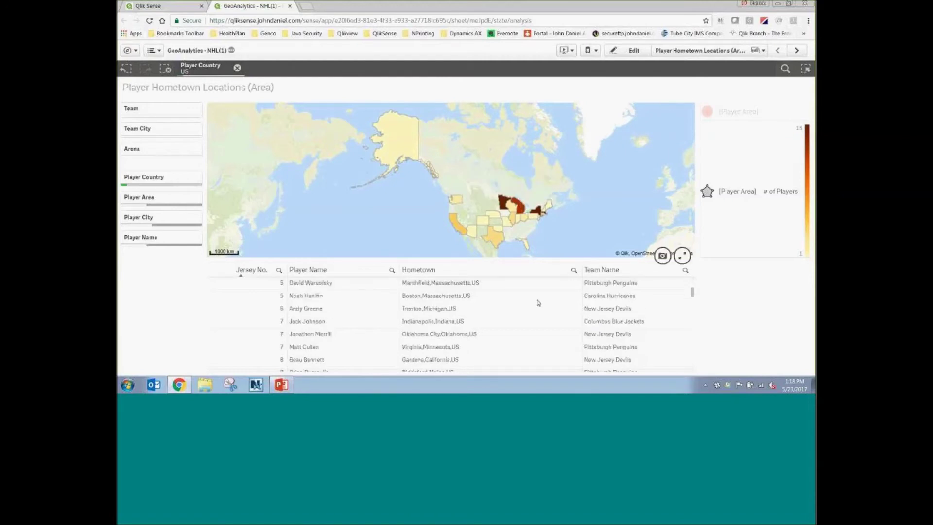
pyautogui.scroll(4, 537, 314)
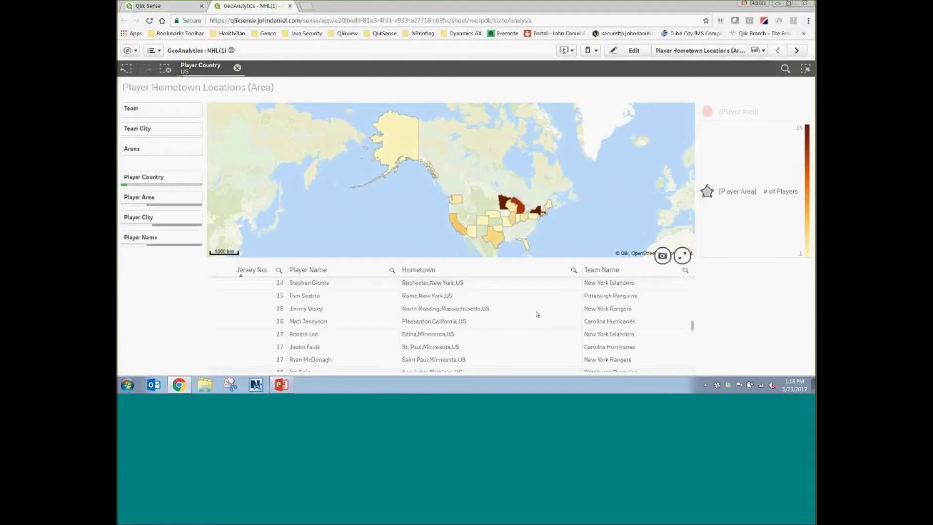
pyautogui.scroll(2, 530, 310)
pyautogui.scroll(3, 361, 306)
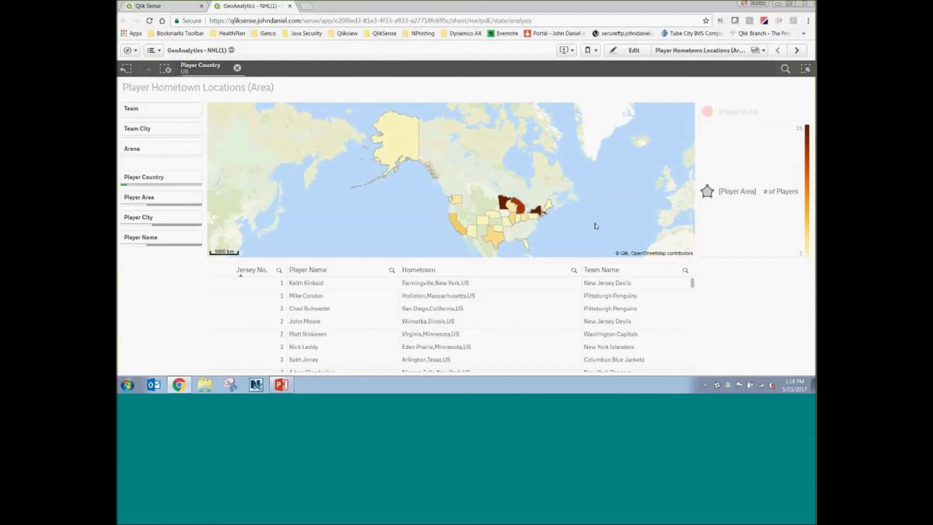
# - Drill the map down to player hometowns in the New York area, and clear the area and country selections
pyautogui.click(540, 215)
pyautogui.click(679, 95)
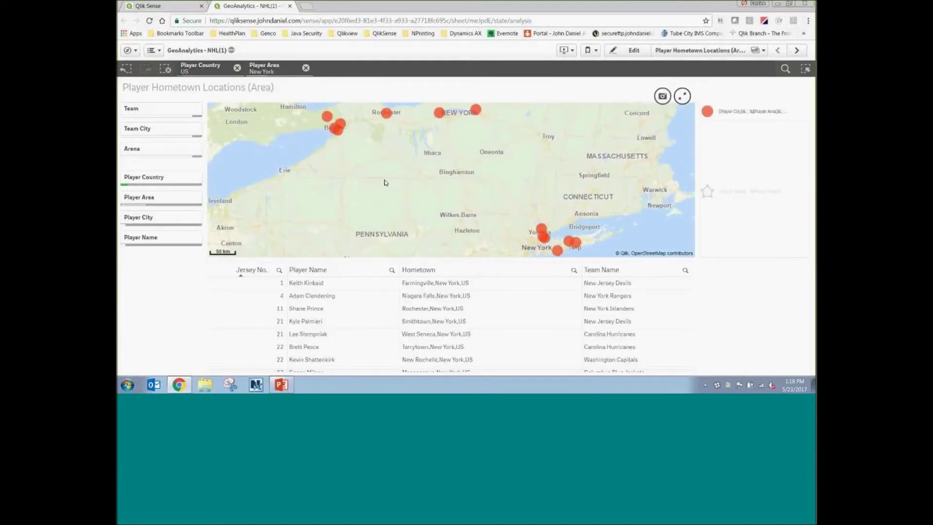
pyautogui.moveTo(540, 228)
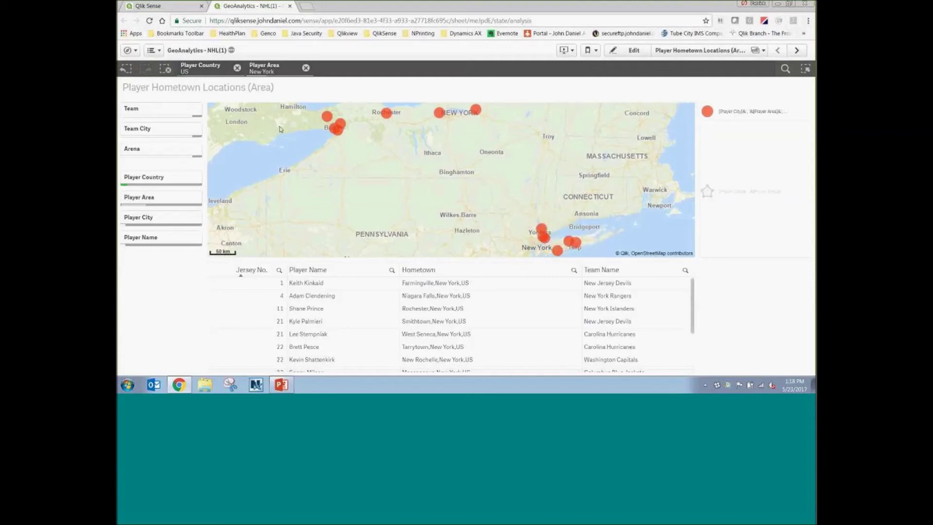
pyautogui.click(306, 68)
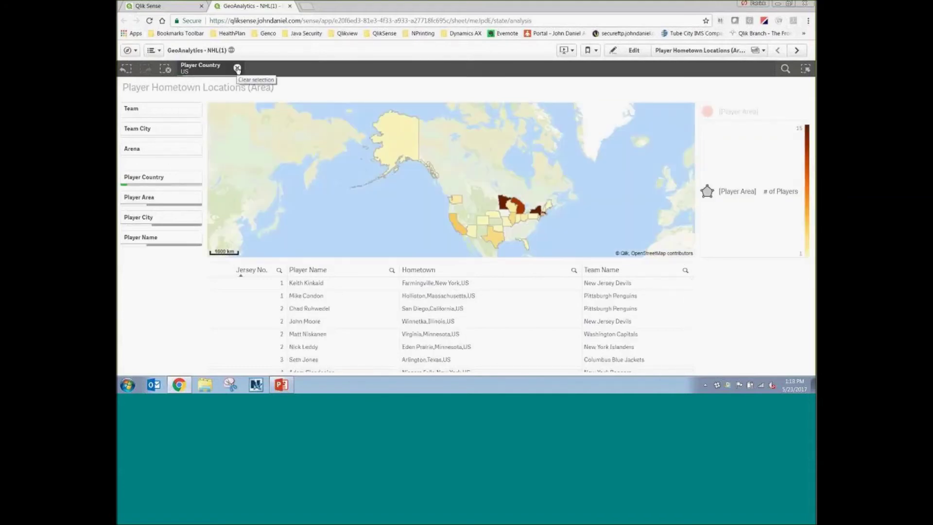
pyautogui.click(237, 69)
# - Filter the team to Pittsburgh Penguins to compare its player counts by country, and clear the team selection
pyautogui.click(169, 111)
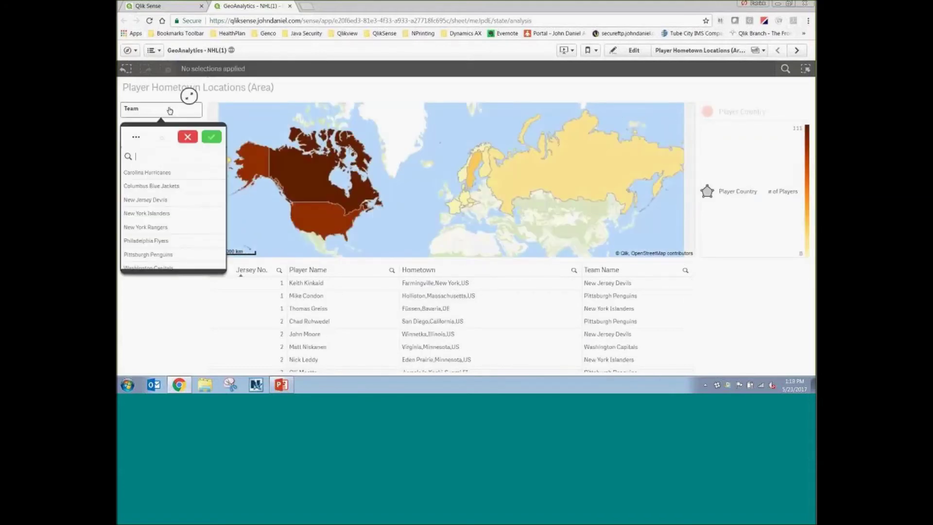
pyautogui.click(162, 254)
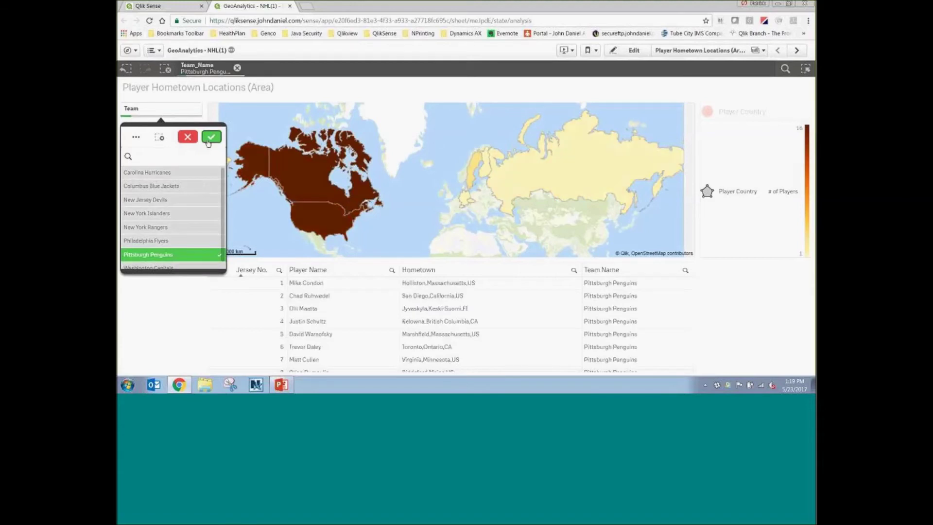
pyautogui.click(210, 309)
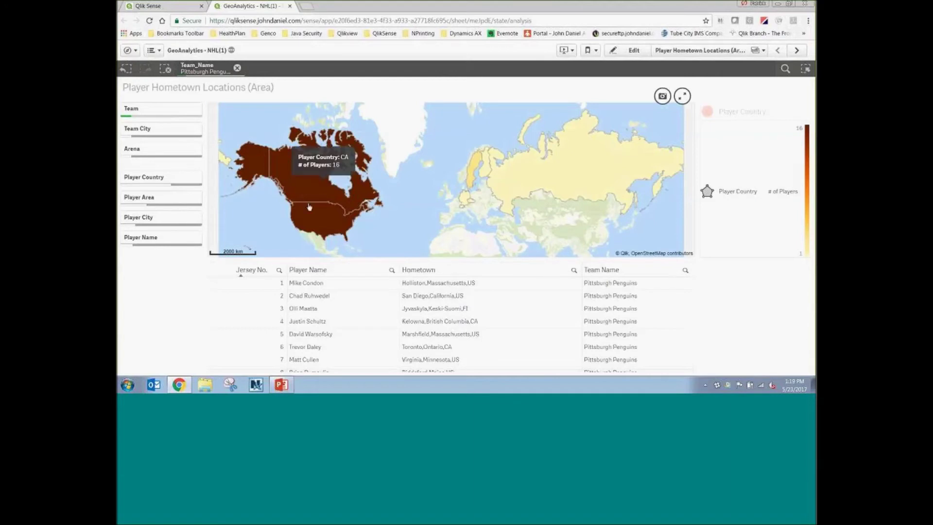
pyautogui.moveTo(316, 218)
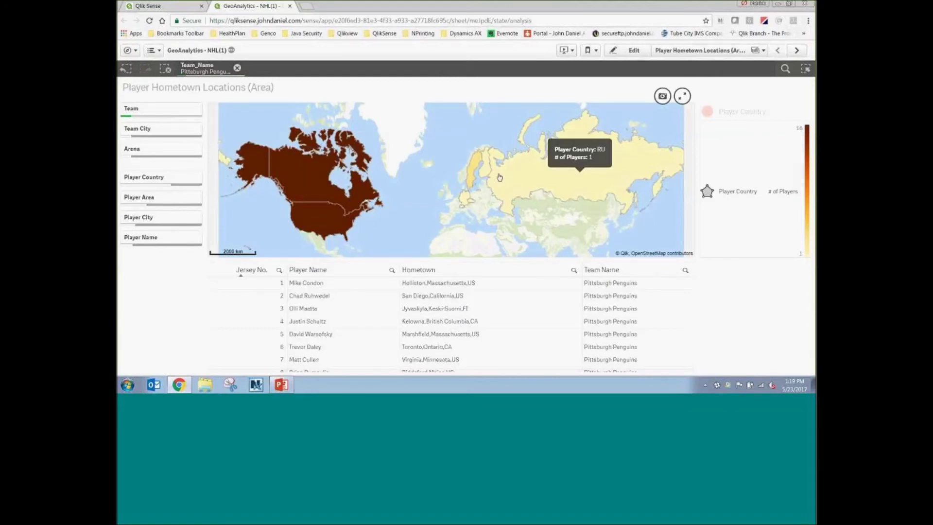
pyautogui.moveTo(470, 163)
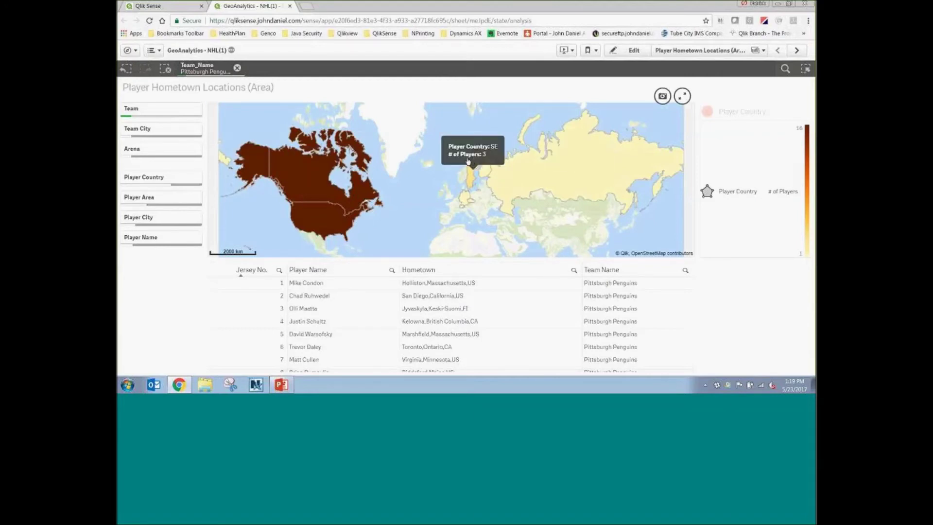
pyautogui.click(237, 68)
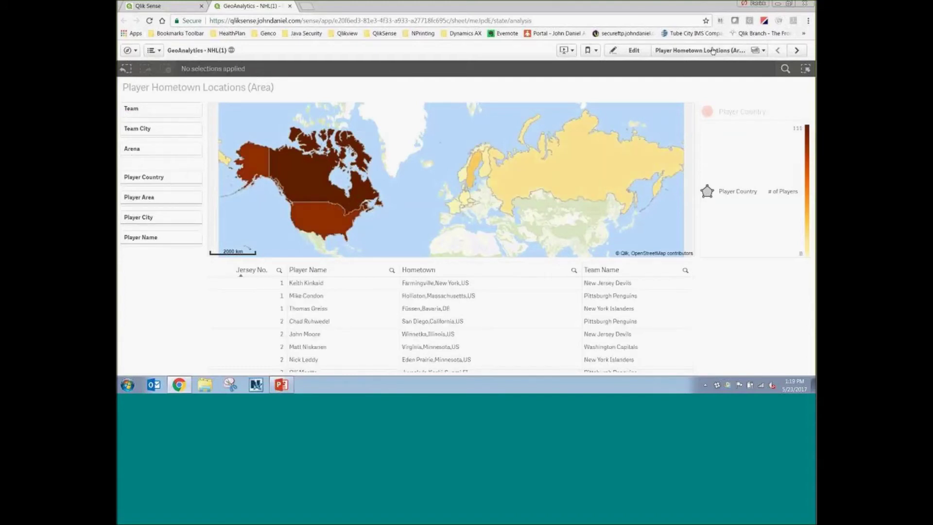
# - Open the Player Scouting (Heat Map) sheet and examine the player hot spots around the northeastern US and Canada
pyautogui.click(796, 51)
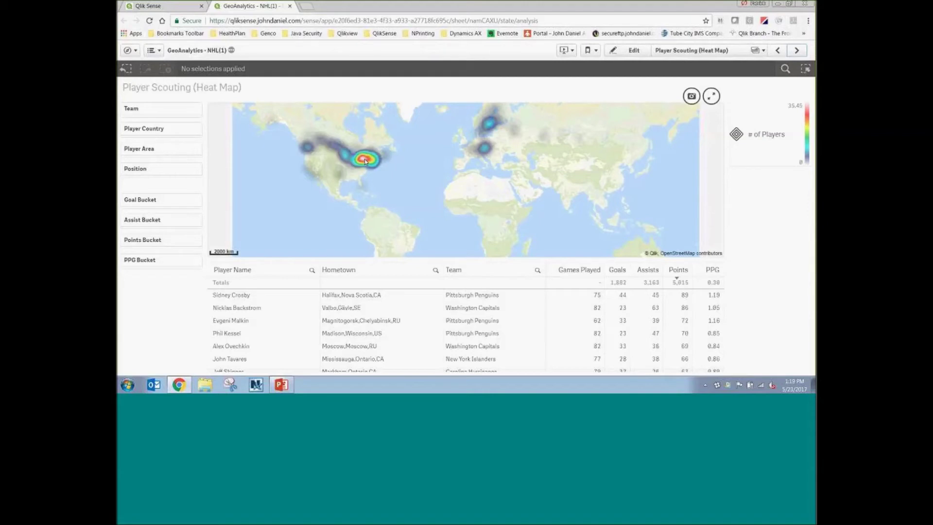
pyautogui.scroll(2, 366, 161)
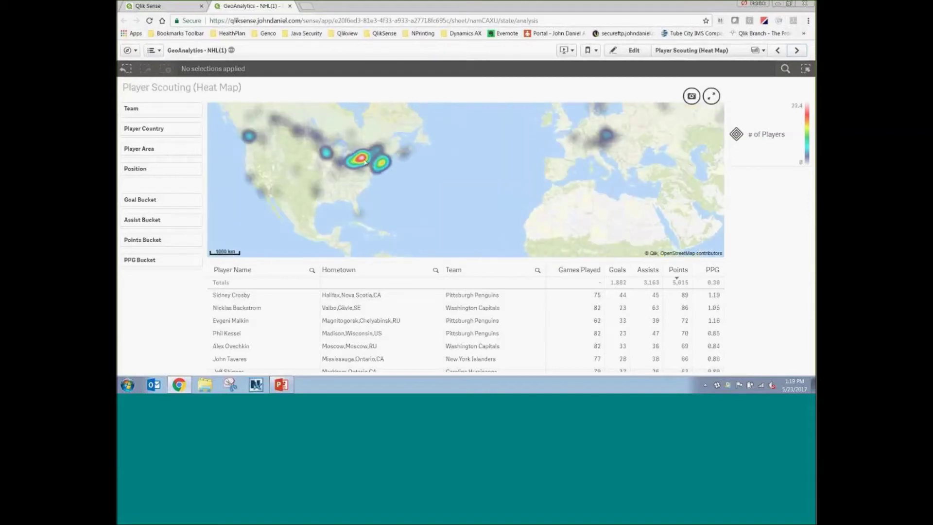
pyautogui.scroll(2, 366, 161)
pyautogui.moveTo(366, 162); pyautogui.dragTo(397, 189)
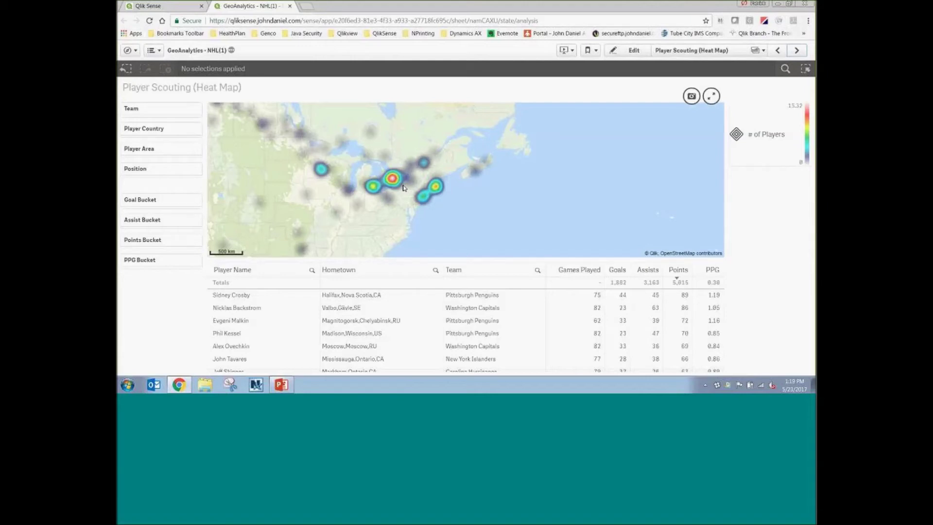
pyautogui.moveTo(401, 184); pyautogui.dragTo(419, 186)
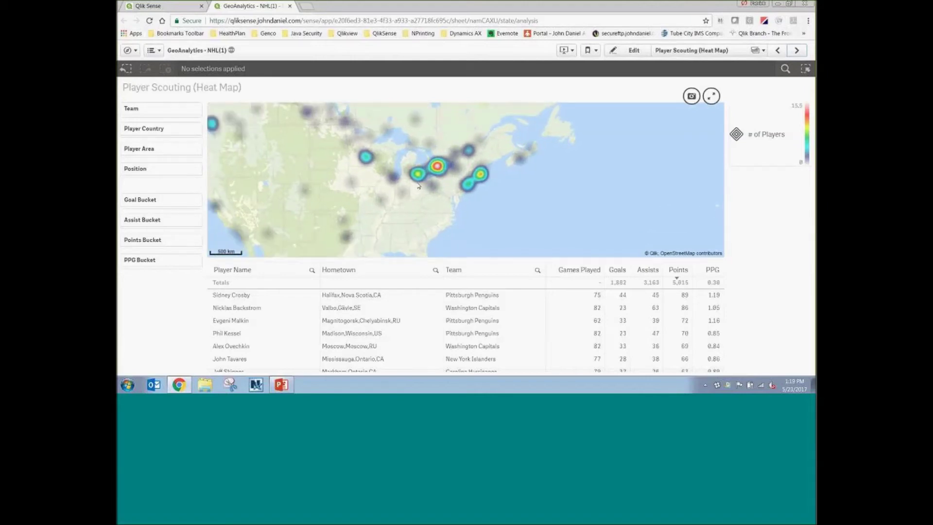
pyautogui.scroll(2, 419, 186)
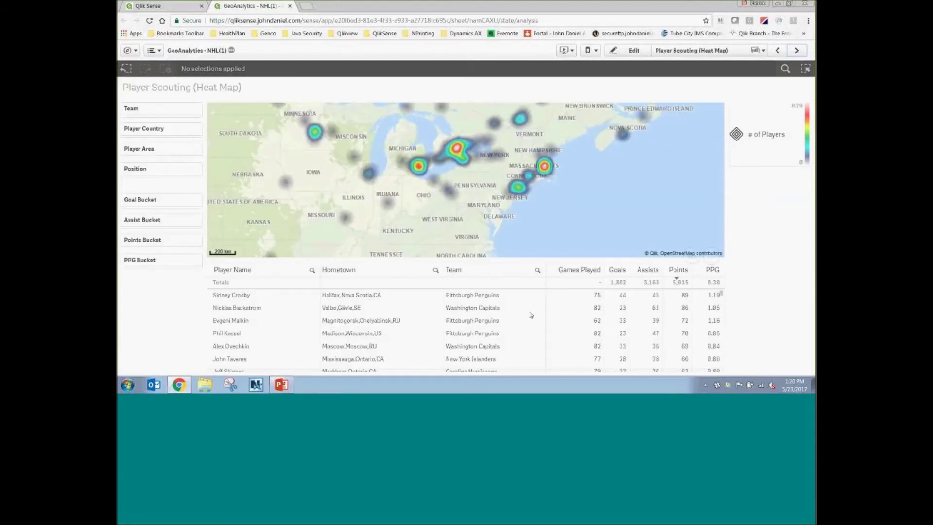
pyautogui.moveTo(475, 194)
pyautogui.scroll(-3, 475, 201)
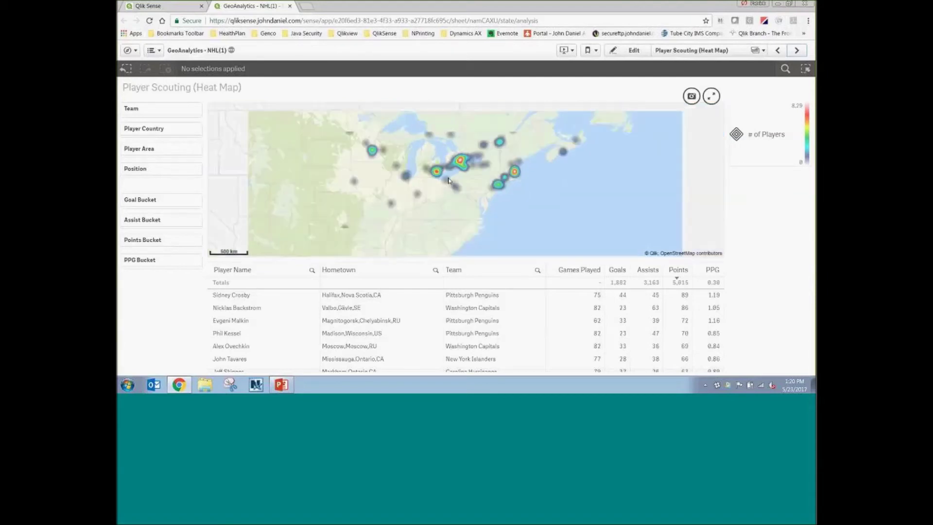
# - Filter the scouting heat map to the Philadelphia Flyers team
pyautogui.click(141, 108)
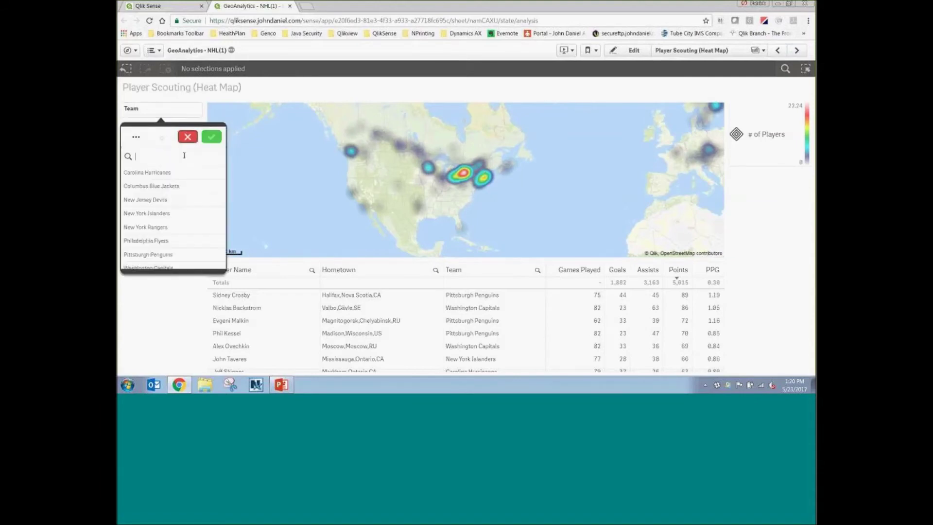
pyautogui.click(199, 240)
pyautogui.click(211, 137)
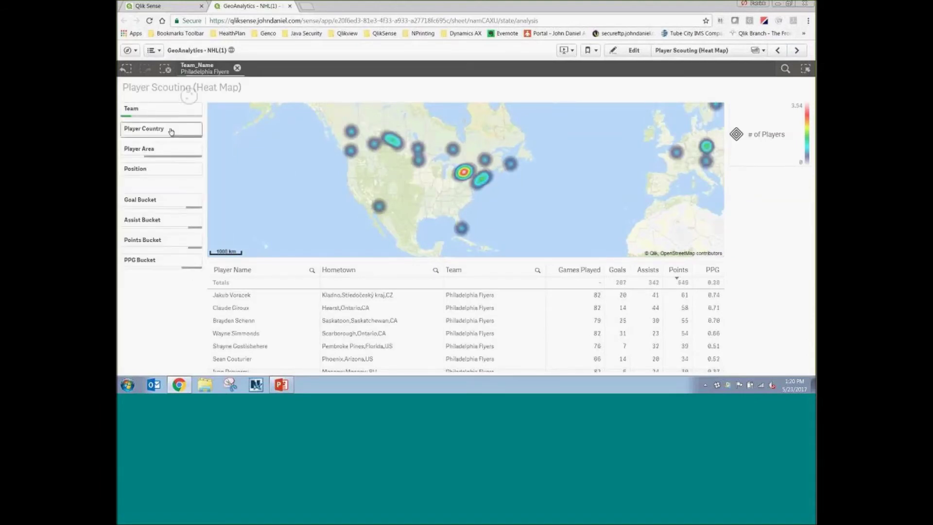
pyautogui.click(187, 109)
pyautogui.click(187, 138)
# - Narrow the heat map to the 31-40 goal bucket, and clear the goal bucket and team selections
pyautogui.click(160, 204)
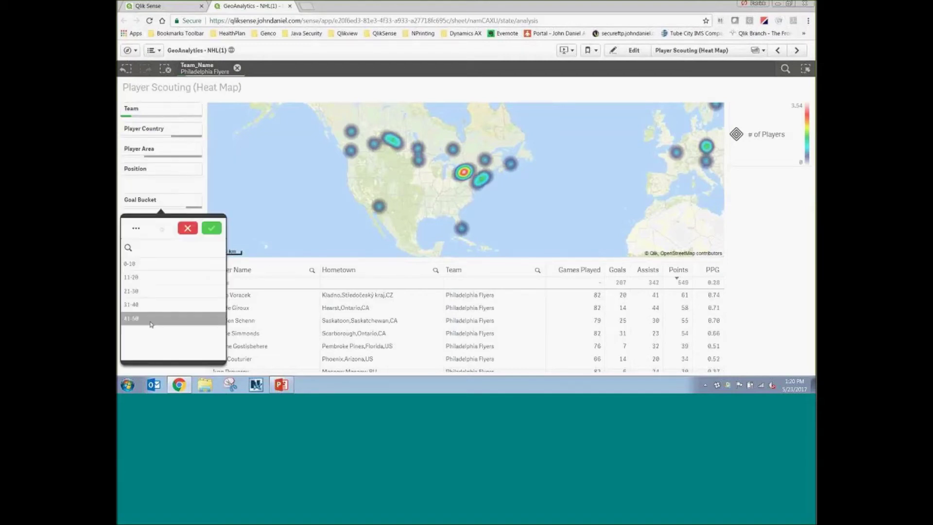
pyautogui.click(145, 305)
pyautogui.click(261, 124)
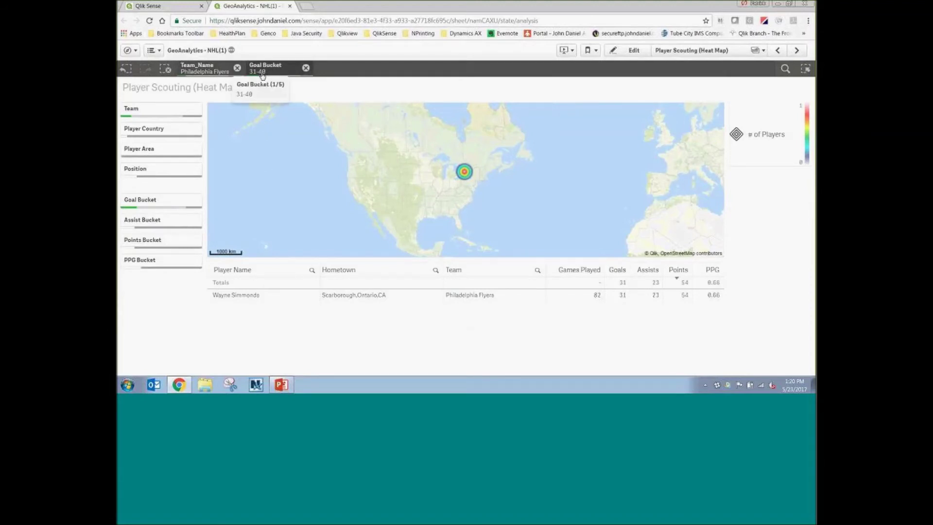
pyautogui.click(306, 67)
pyautogui.click(237, 68)
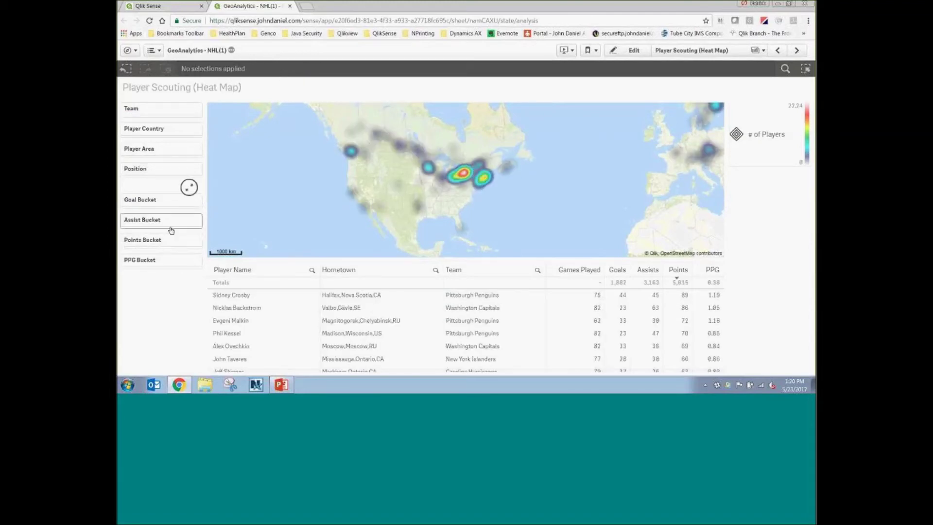
# - Filter the heat map to the 41-50 goal bucket to view the matching player, and clear that selection
pyautogui.click(166, 205)
pyautogui.click(143, 318)
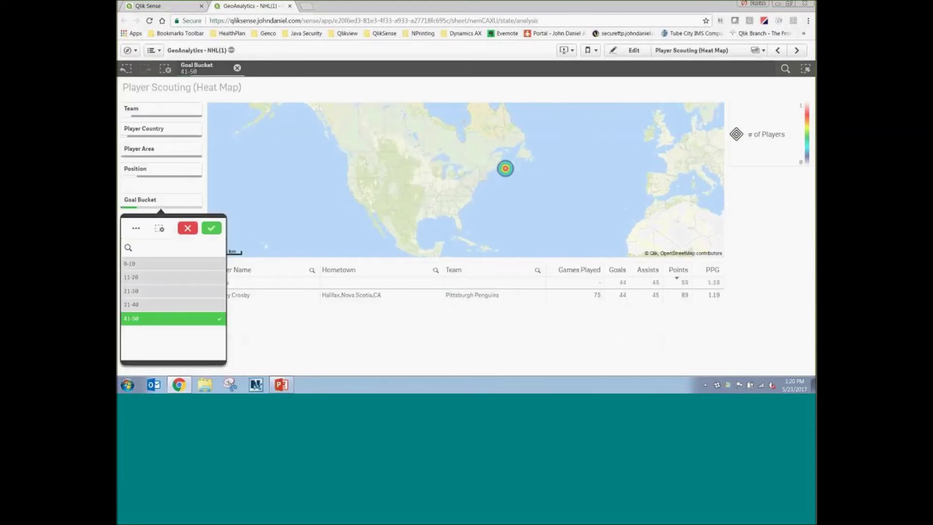
pyautogui.click(211, 228)
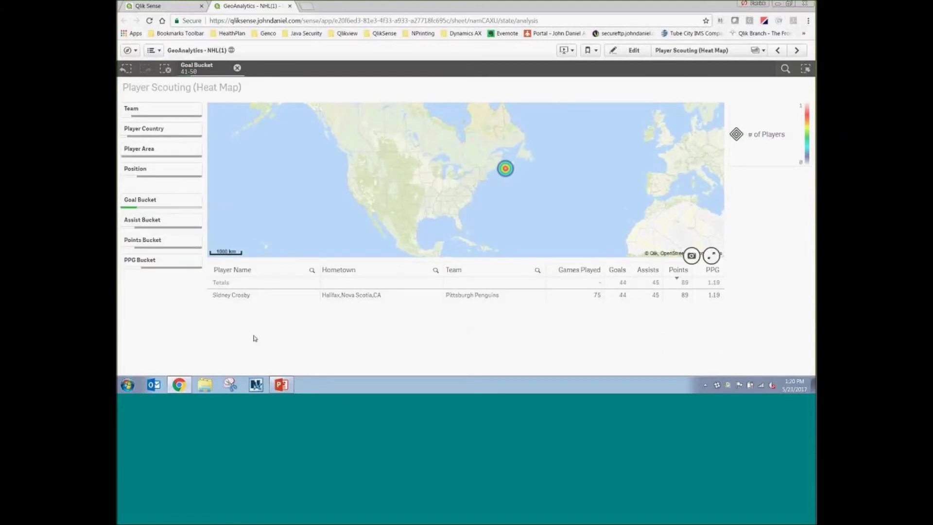
pyautogui.click(237, 68)
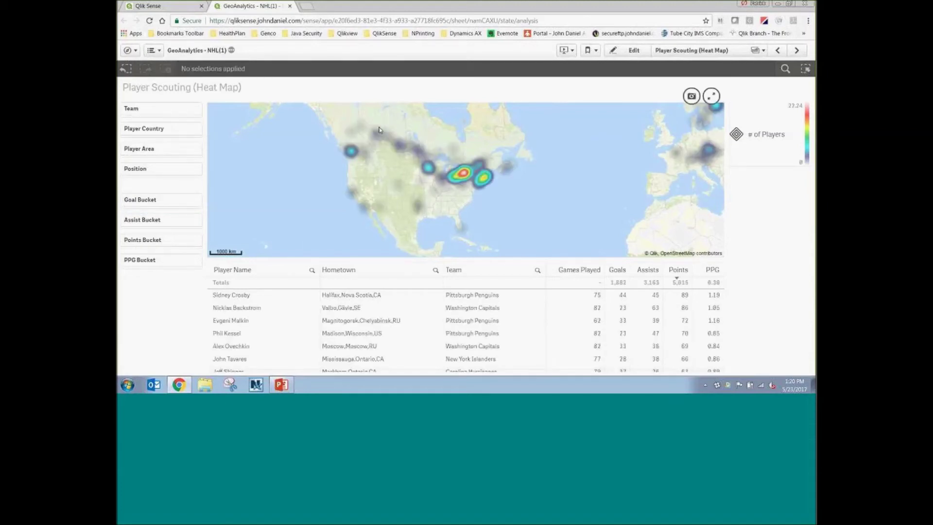
# - Open the Player Hometown Distance From Arena (Line) sheet and filter it to the Pittsburgh Penguins team
pyautogui.click(796, 50)
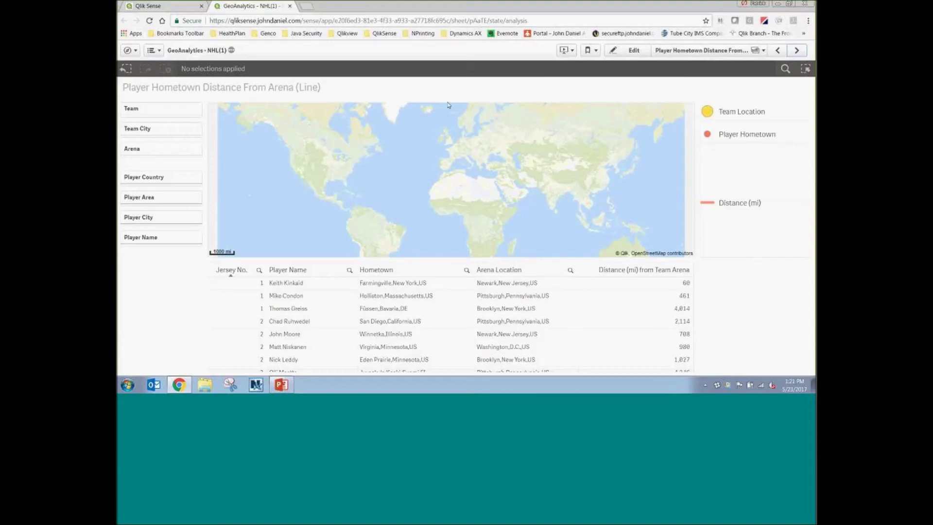
pyautogui.click(174, 108)
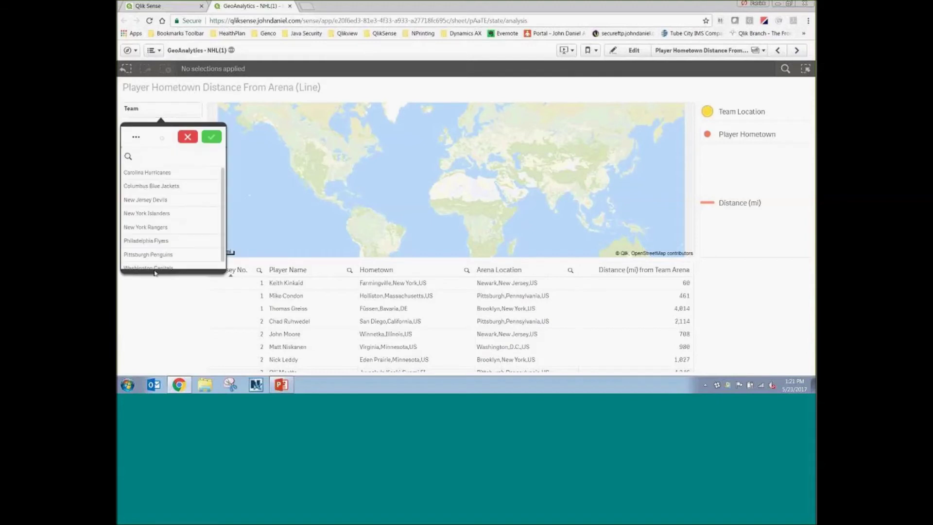
pyautogui.click(159, 255)
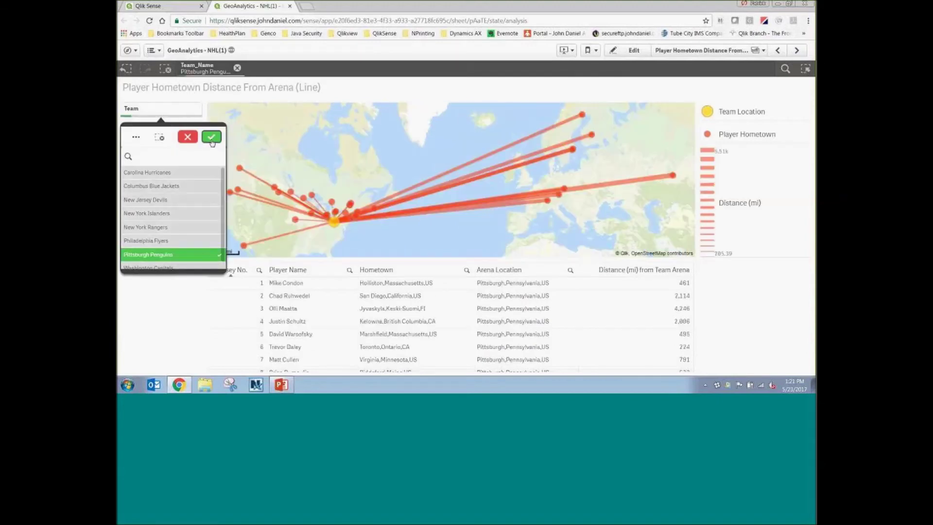
pyautogui.click(530, 148)
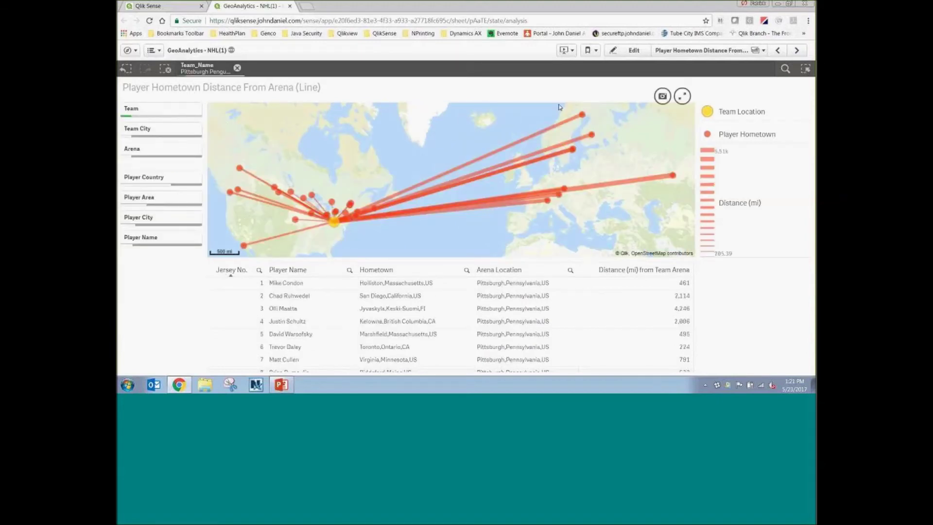
pyautogui.moveTo(339, 231)
# - Replace the Pittsburgh Penguins team selection with Philadelphia Flyers to view that team's hometown distance lines
pyautogui.click(183, 113)
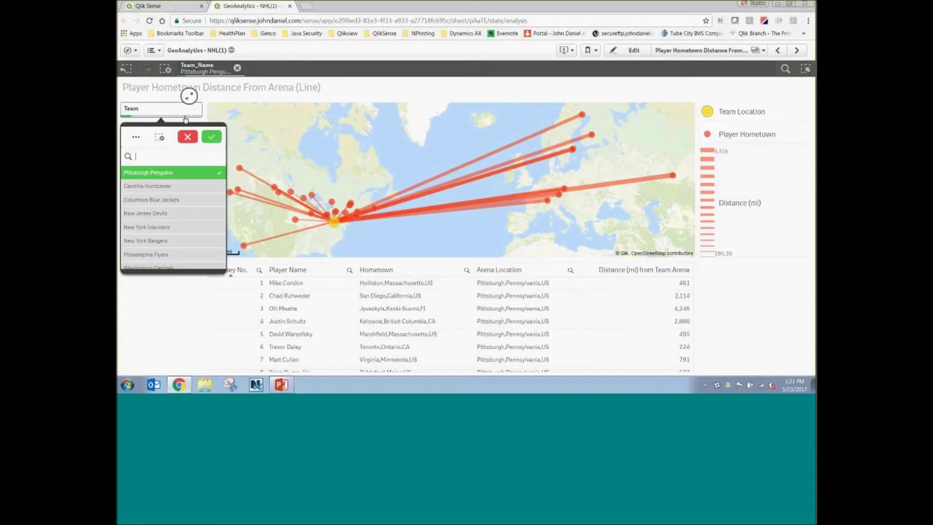
pyautogui.click(152, 254)
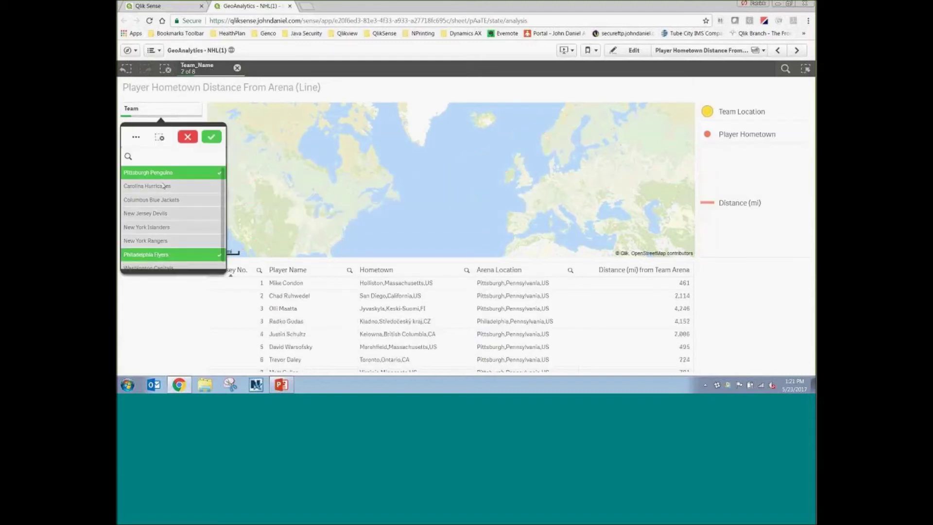
pyautogui.click(164, 175)
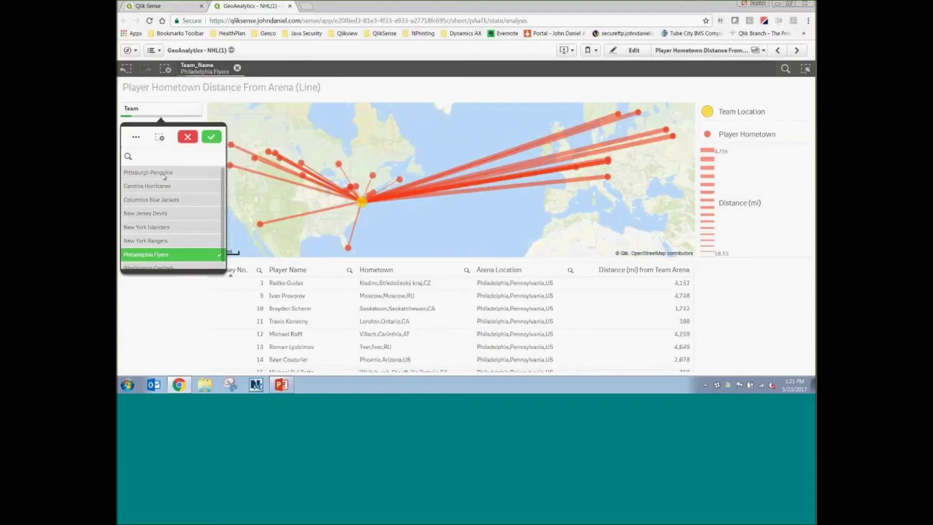
# - Switch the team selection to New Jersey Devils and inspect the distance details of a player's line on the map
pyautogui.click(155, 253)
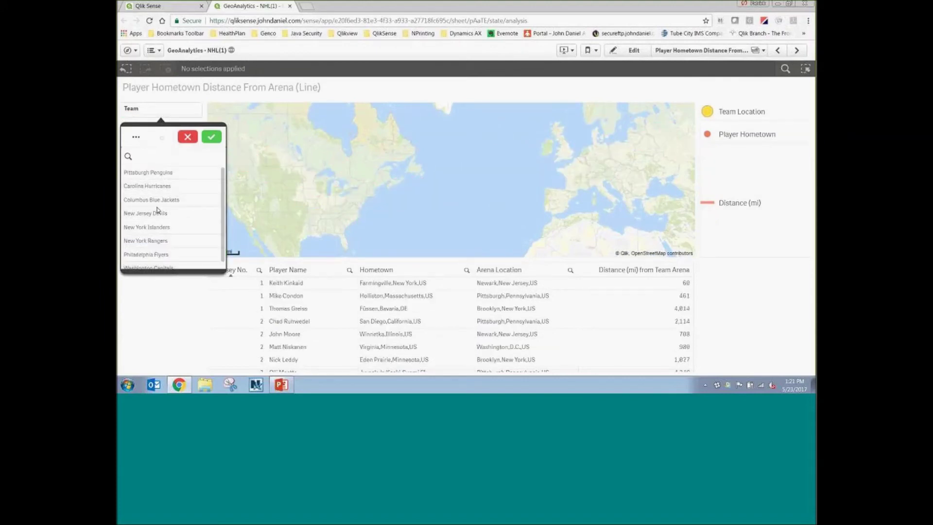
pyautogui.click(162, 213)
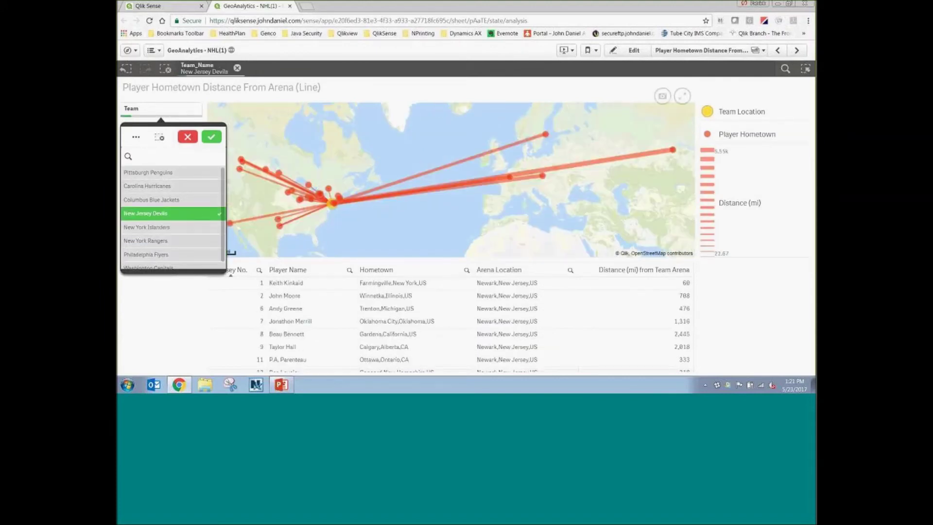
pyautogui.moveTo(285, 189)
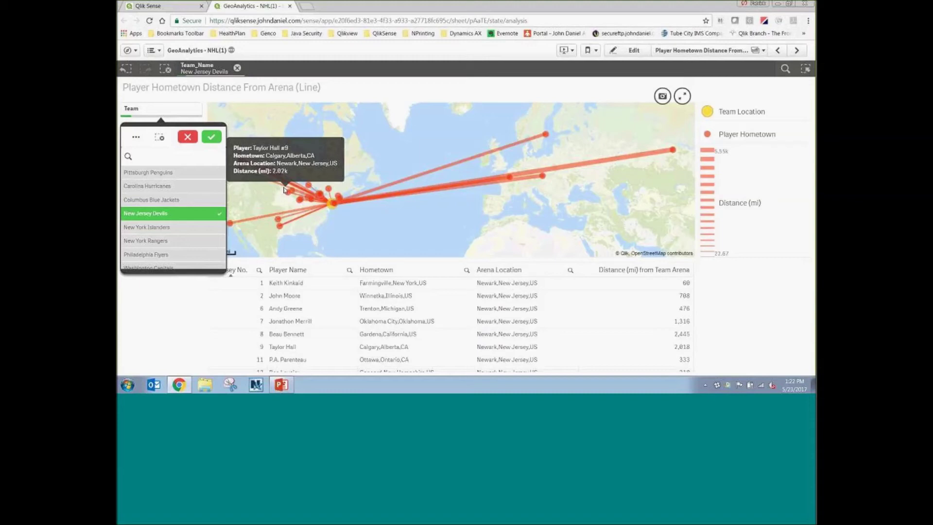
# - Switch the team selection to Washington Capitals to view its lines, and discard the unconfirmed team changes
pyautogui.click(177, 214)
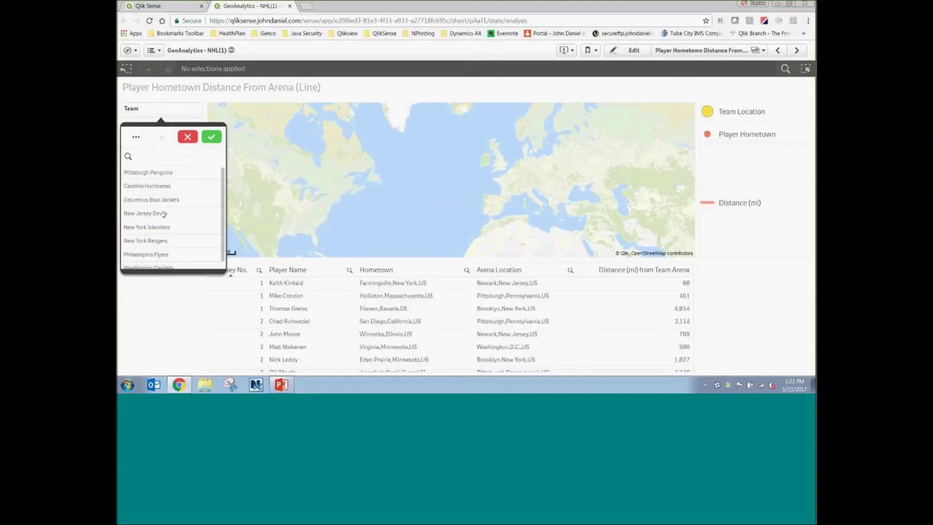
pyautogui.scroll(-1, 159, 223)
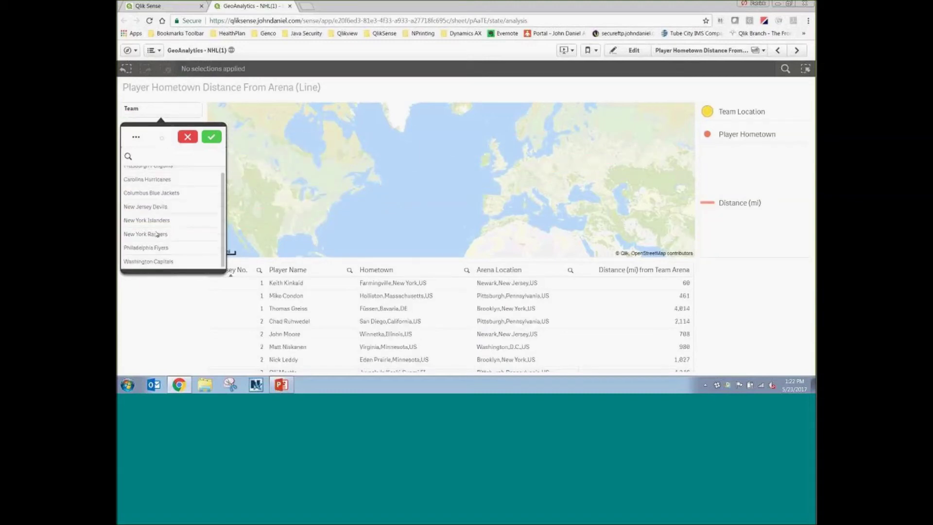
pyautogui.click(161, 262)
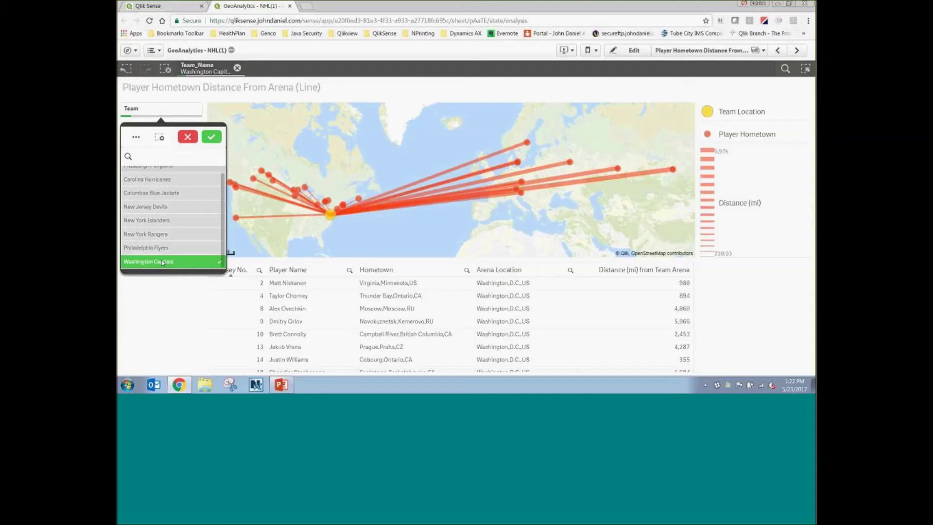
pyautogui.click(188, 137)
# - Review the hometown distances of the Pittsburgh Penguins players in the table, and clear the team selection
pyautogui.scroll(-2, 393, 343)
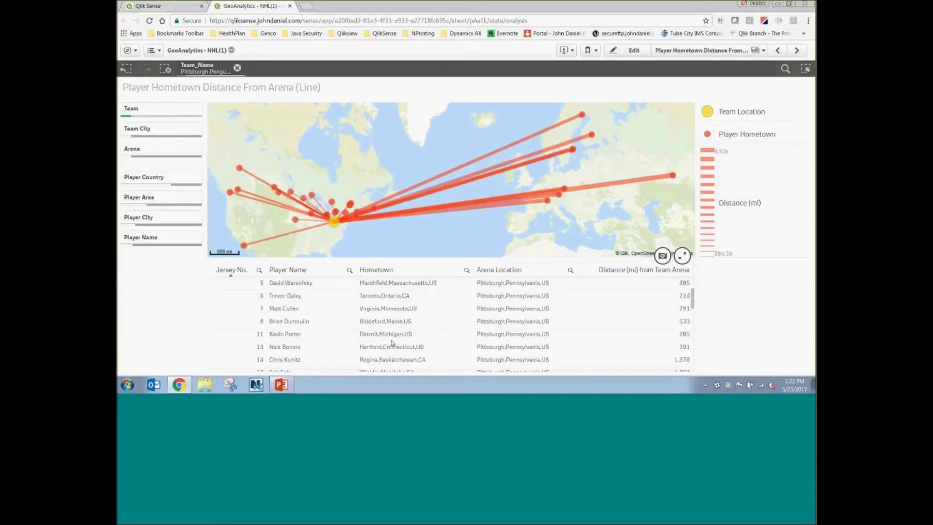
pyautogui.scroll(-8, 393, 343)
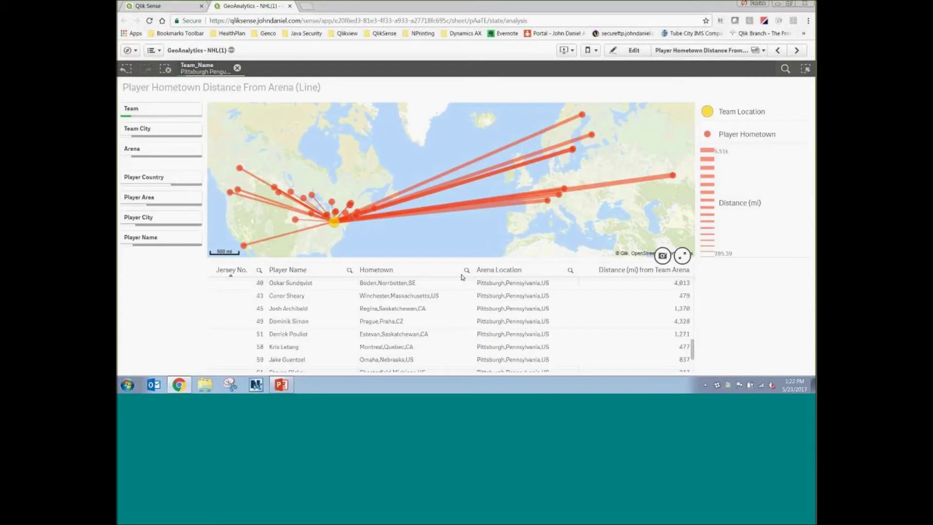
pyautogui.scroll(4, 647, 313)
pyautogui.scroll(8, 647, 312)
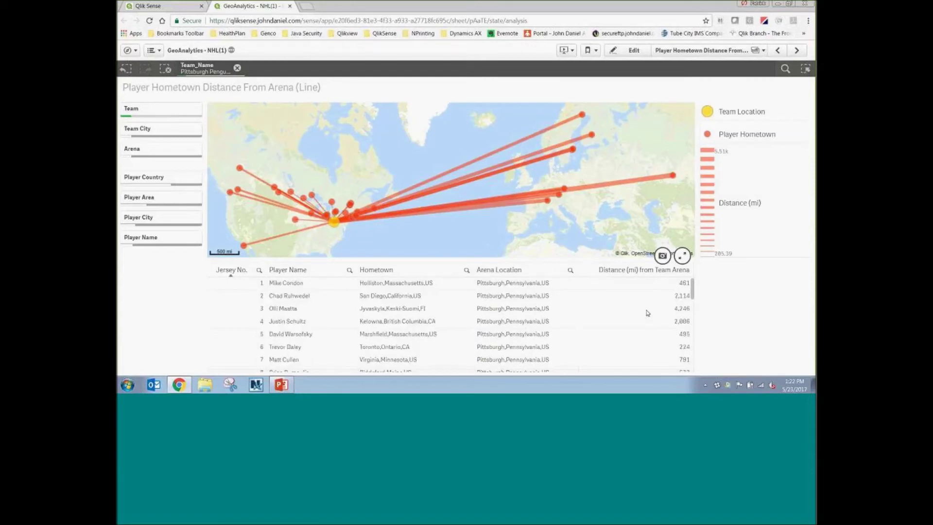
pyautogui.click(237, 68)
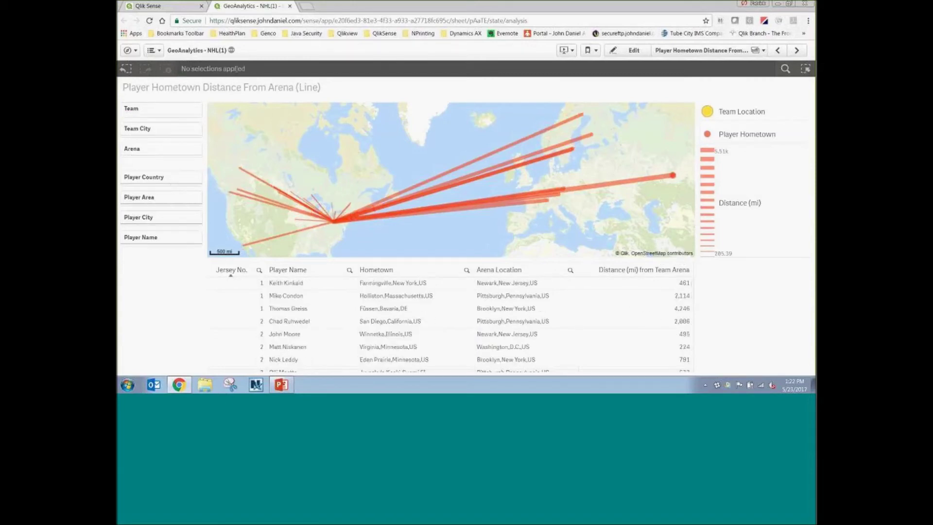
# - Open the Goals by Area (Bubble) sheet, filter it to the Pittsburgh Penguins, and clear that selection
pyautogui.click(802, 50)
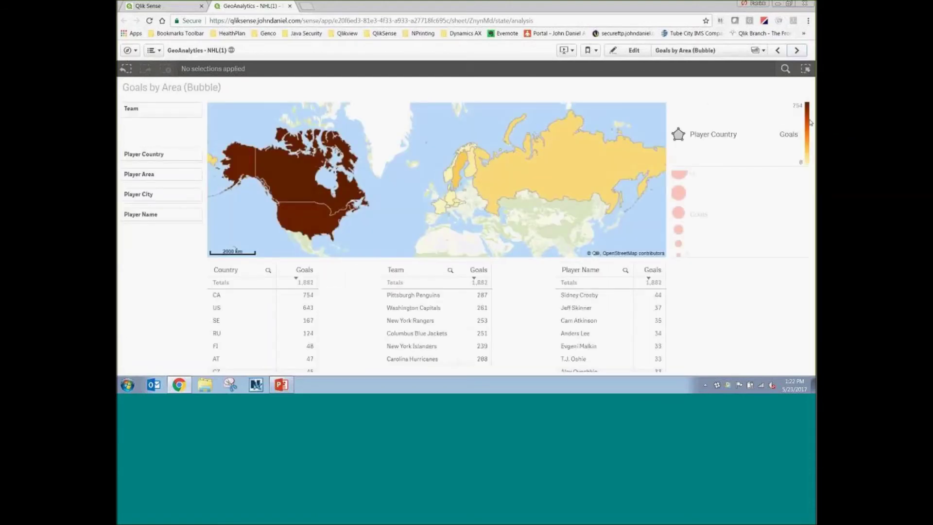
pyautogui.moveTo(799, 123)
pyautogui.click(407, 296)
pyautogui.click(443, 252)
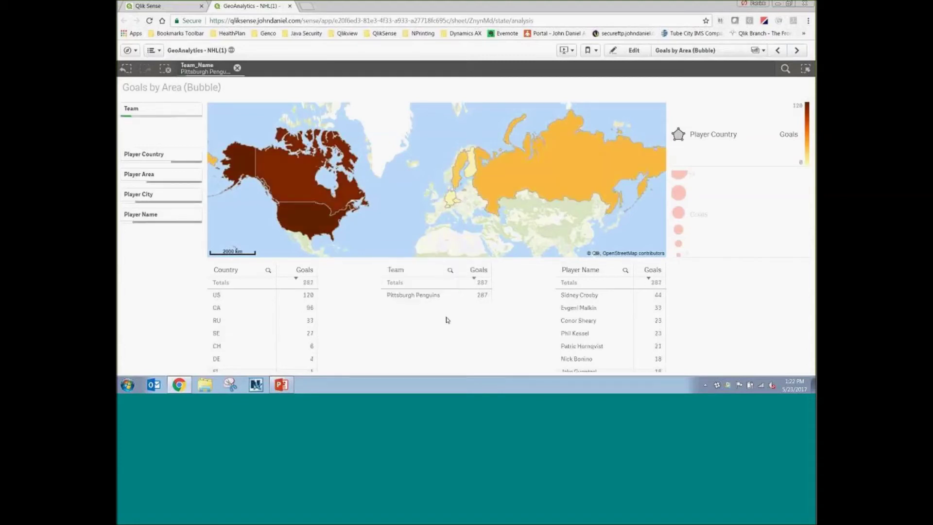
pyautogui.click(237, 68)
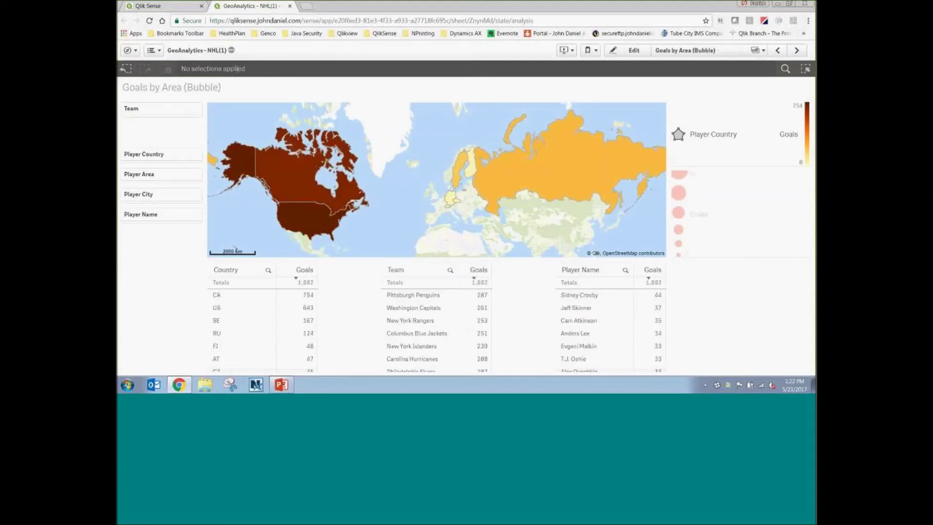
# - Drill the goals map down to country CA and the Ontario area, inspect the city bubbles, and clear both selections
pyautogui.click(238, 295)
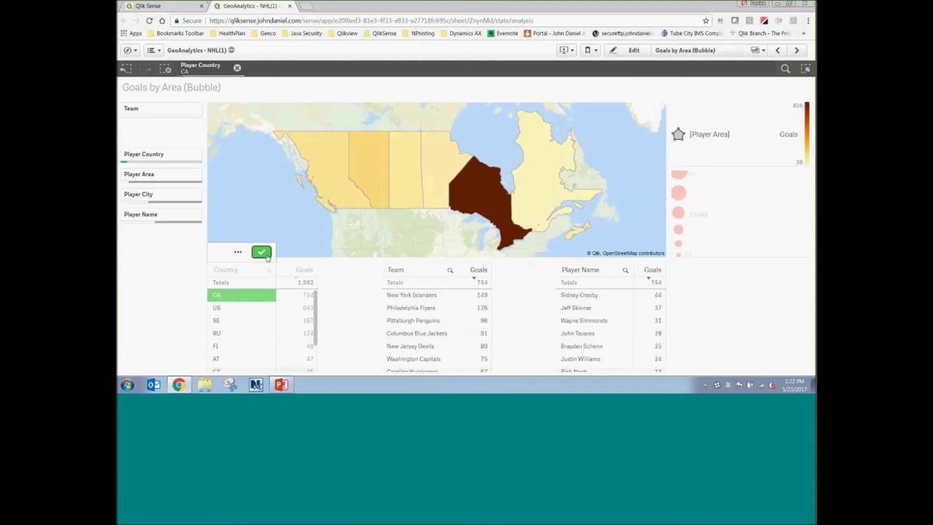
pyautogui.click(261, 253)
pyautogui.moveTo(352, 173)
pyautogui.click(486, 204)
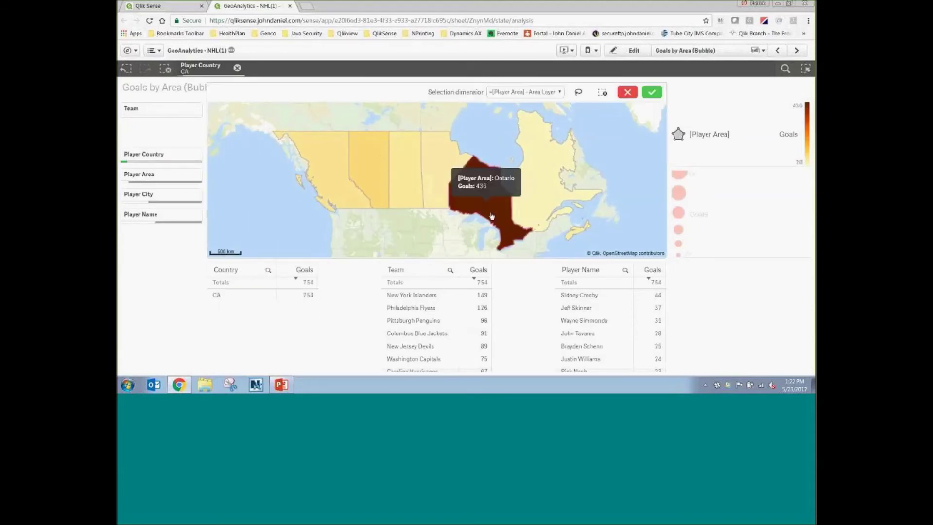
pyautogui.click(651, 92)
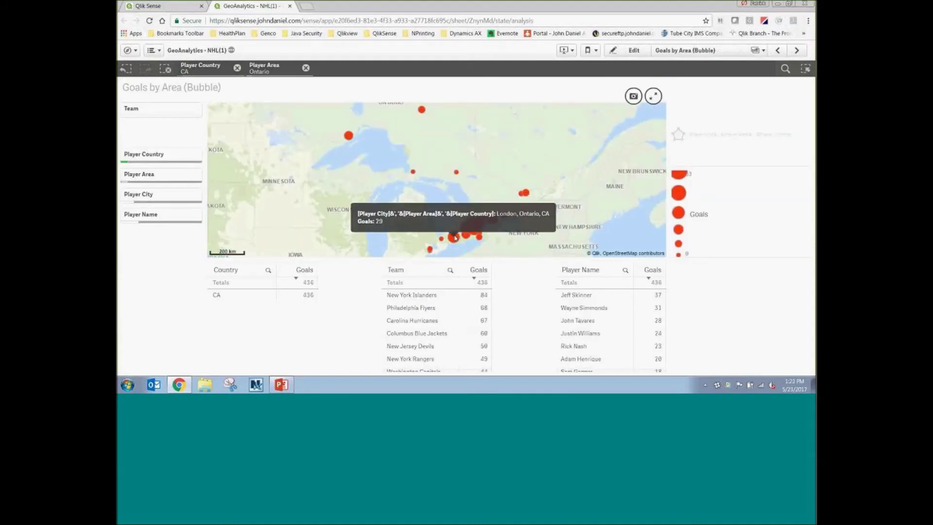
pyautogui.moveTo(423, 112)
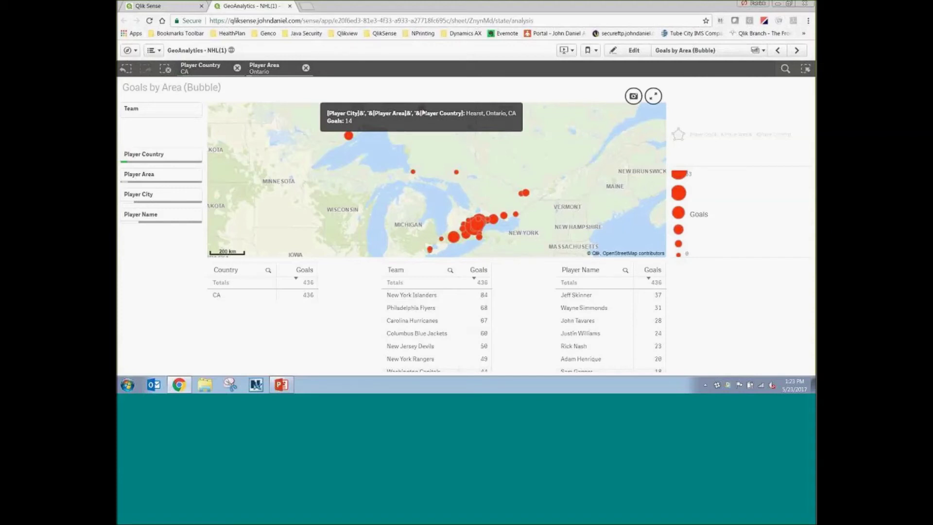
pyautogui.click(306, 67)
pyautogui.click(237, 68)
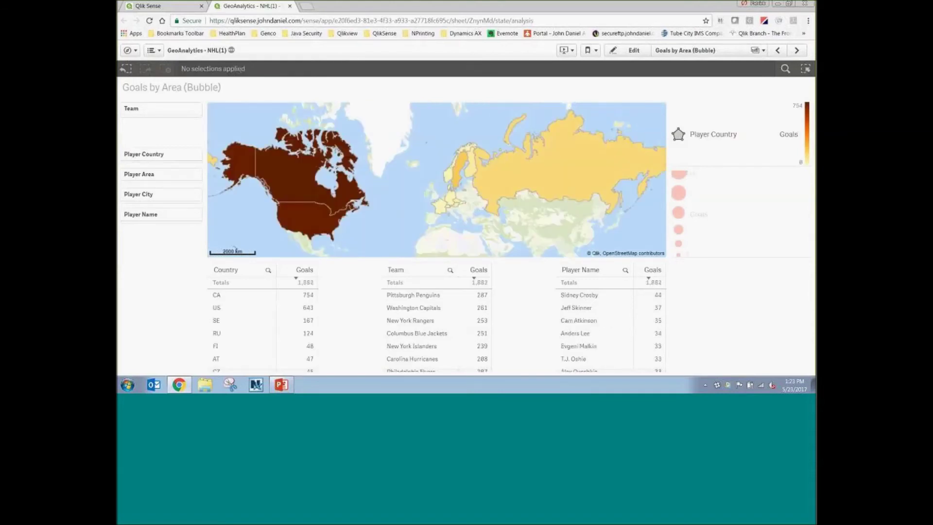
# - Filter the goals sheet to the player Sidney Crosby to view his hometown bubble, and clear the selection
pyautogui.click(161, 110)
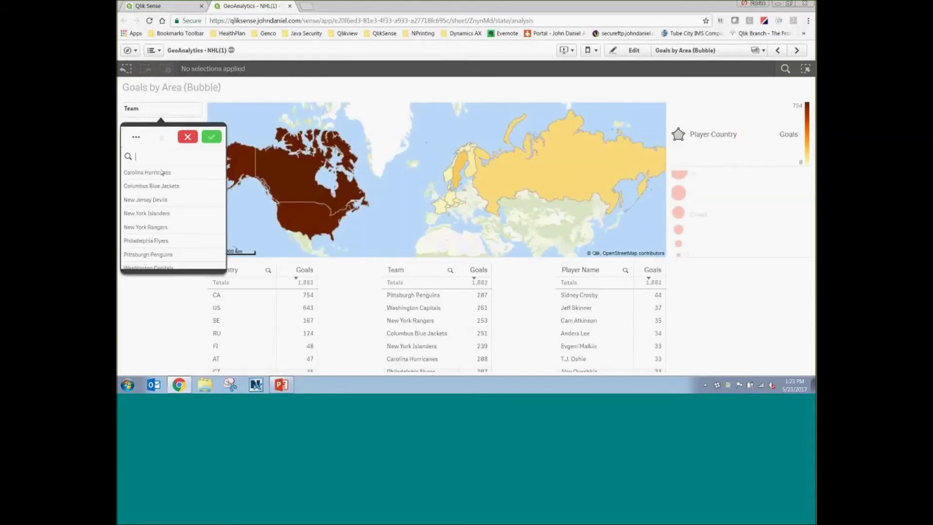
pyautogui.click(578, 295)
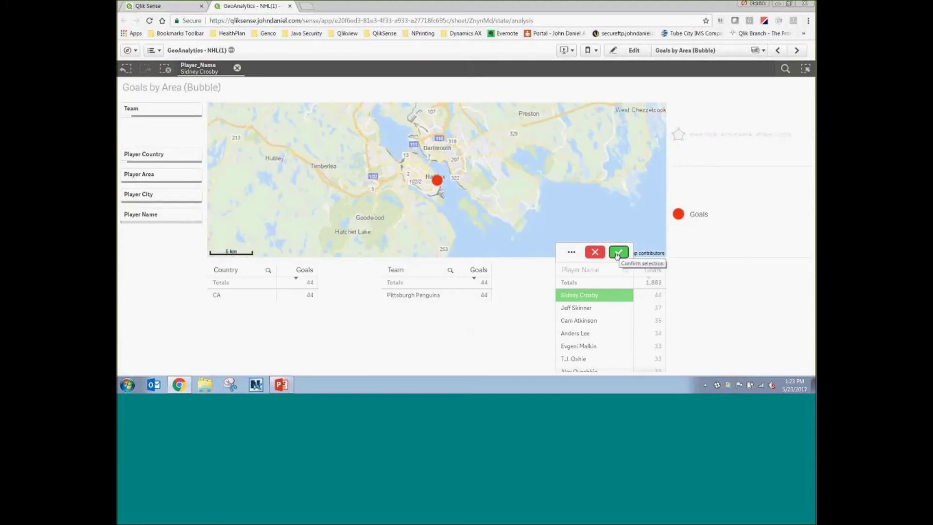
pyautogui.click(618, 253)
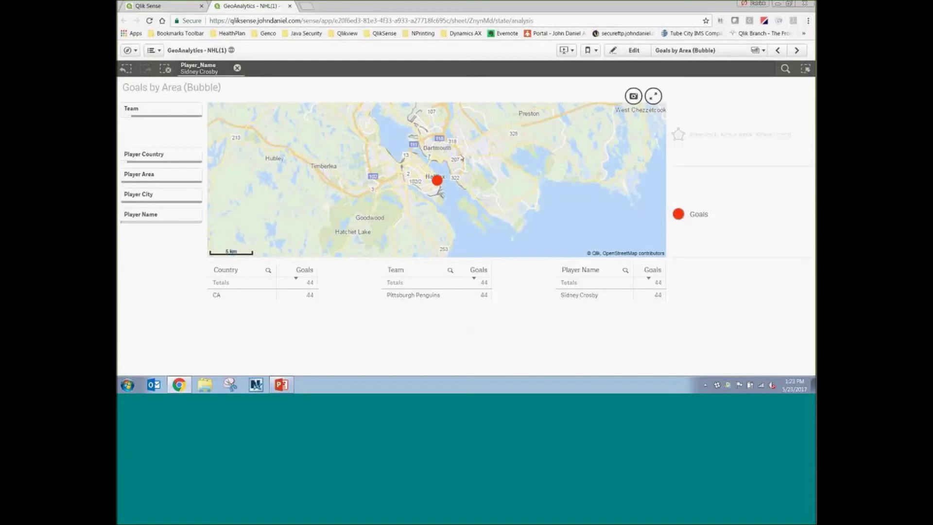
pyautogui.click(237, 68)
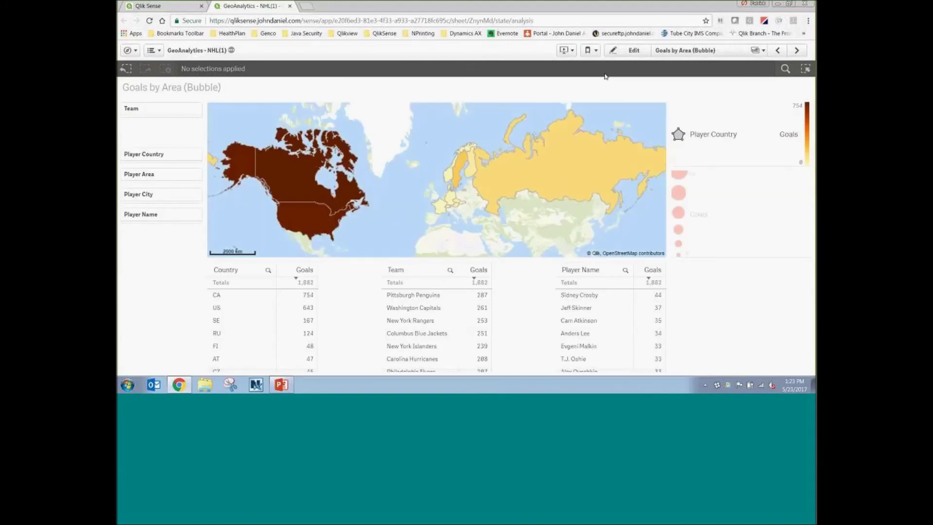
# - Open the Salary by Position (Chart) sheet and examine Canada's salary breakdown by position and the team salary bubbles
pyautogui.click(795, 51)
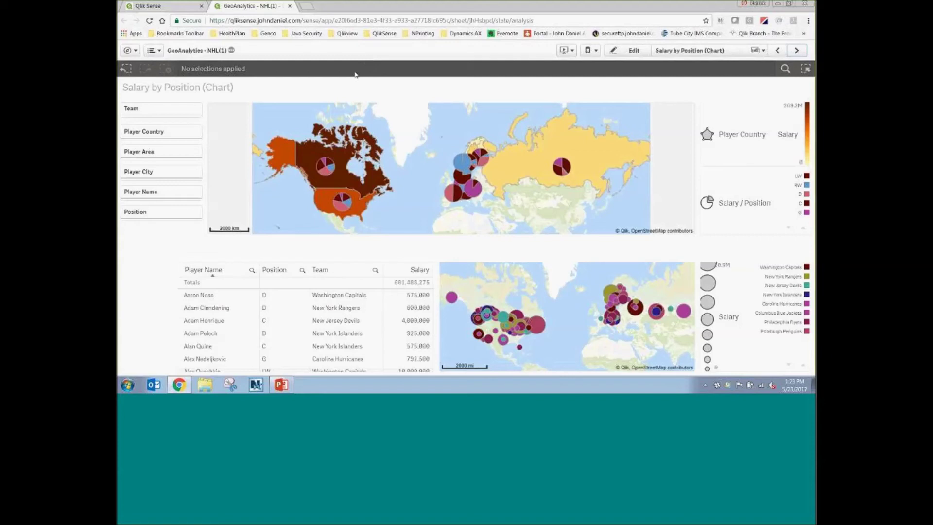
pyautogui.moveTo(324, 172)
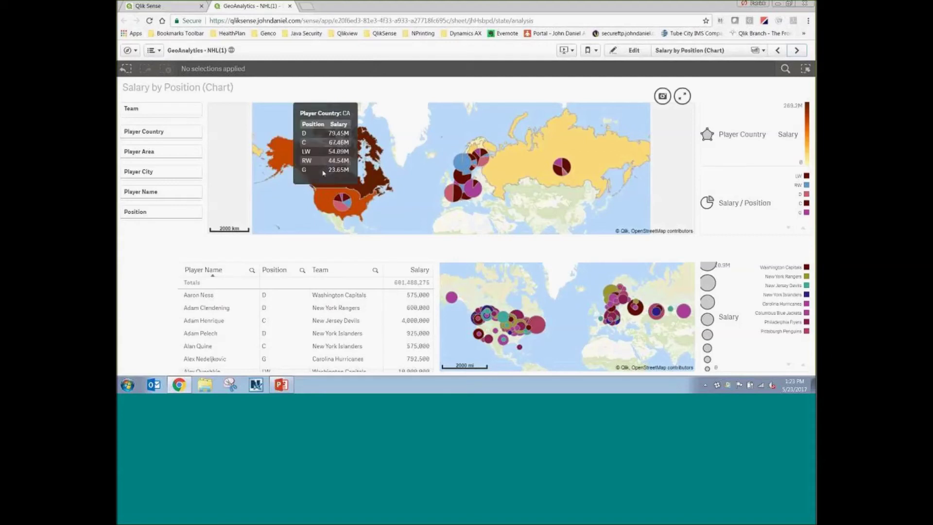
pyautogui.moveTo(309, 154)
pyautogui.moveTo(316, 200)
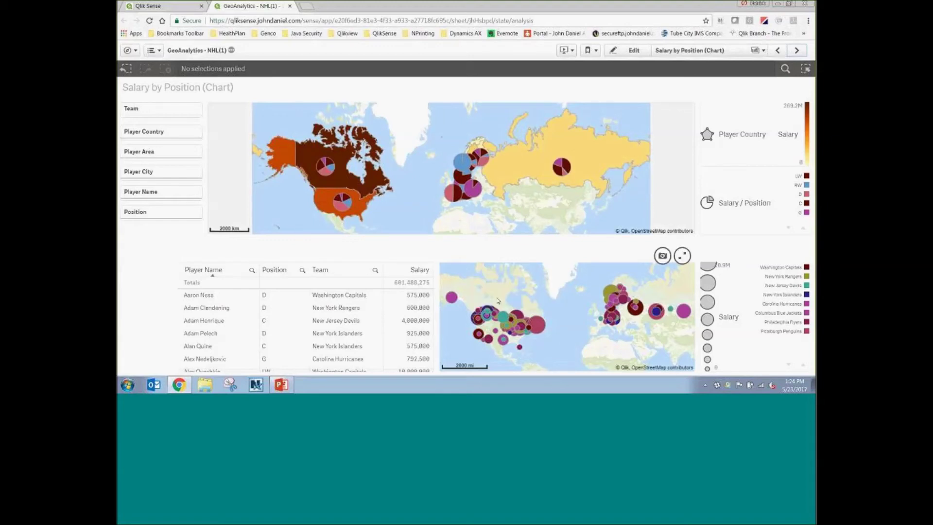
pyautogui.moveTo(449, 299)
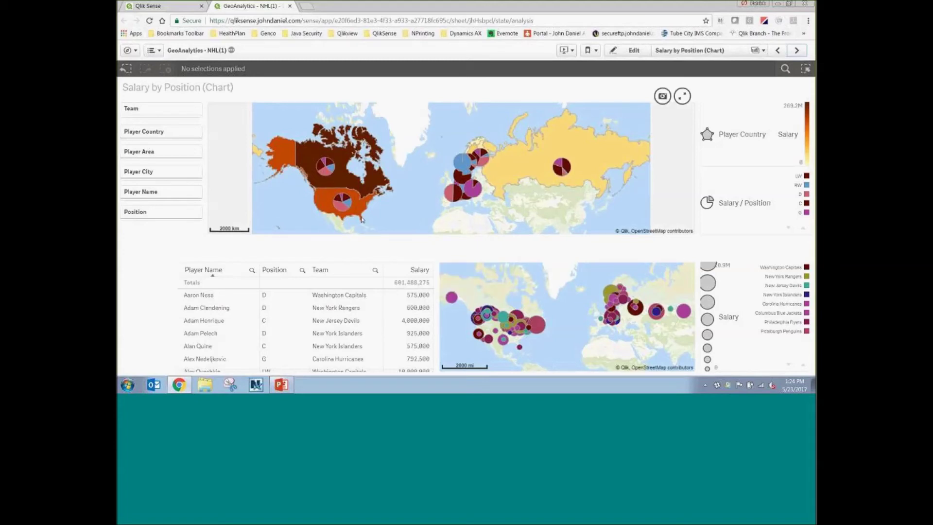
# - Filter the salary maps and player table to the US player country
pyautogui.click(324, 205)
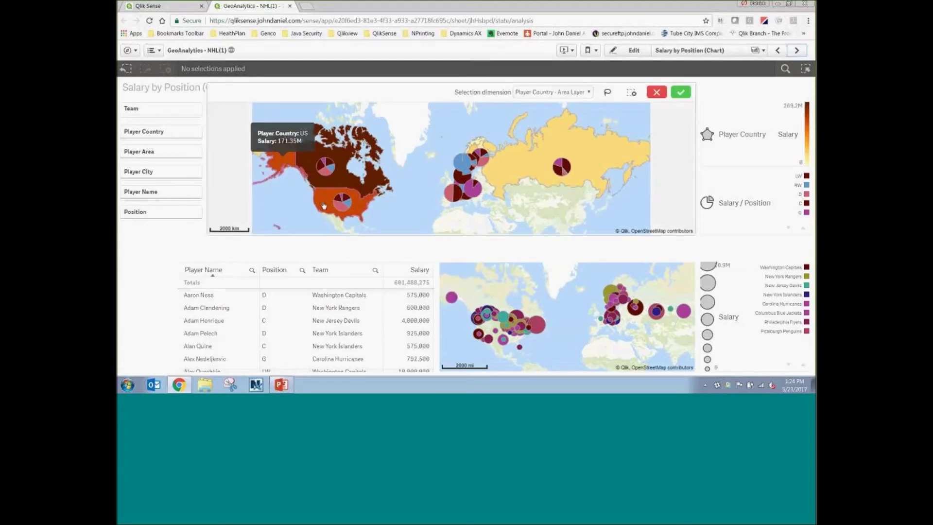
pyautogui.click(681, 92)
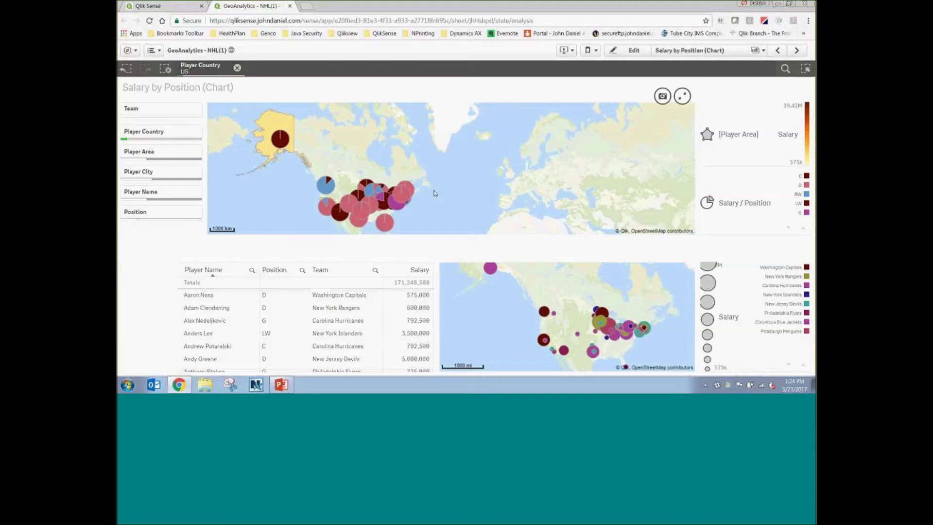
# - Drill the US salary by position map down to the New York player area
pyautogui.scroll(3, 391, 208)
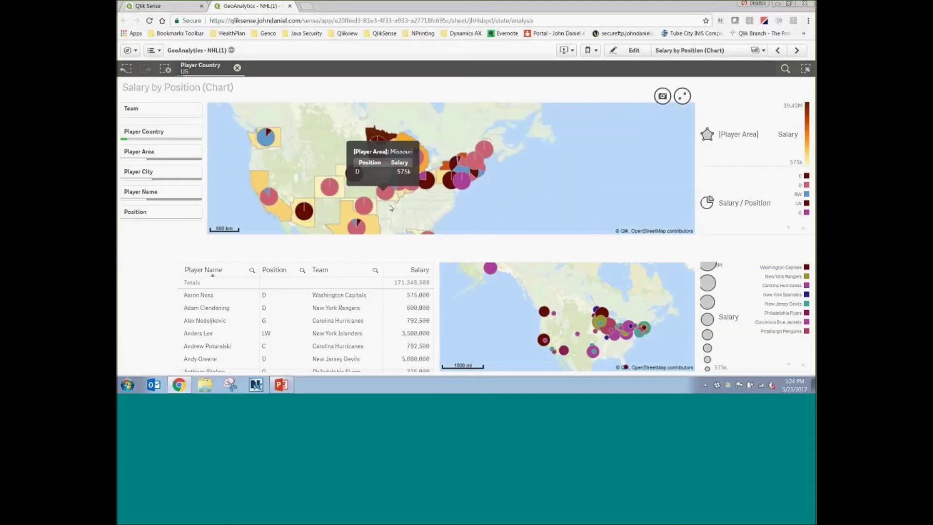
pyautogui.scroll(3, 391, 208)
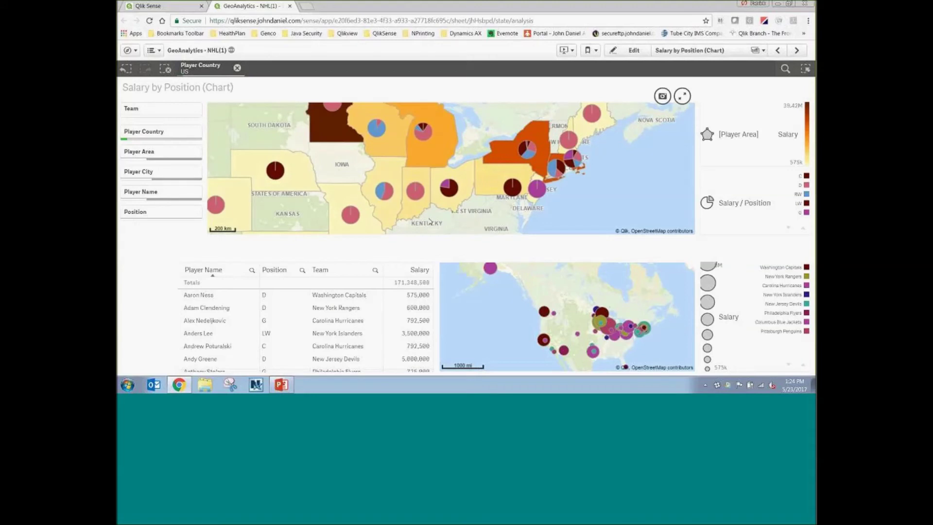
pyautogui.moveTo(506, 155)
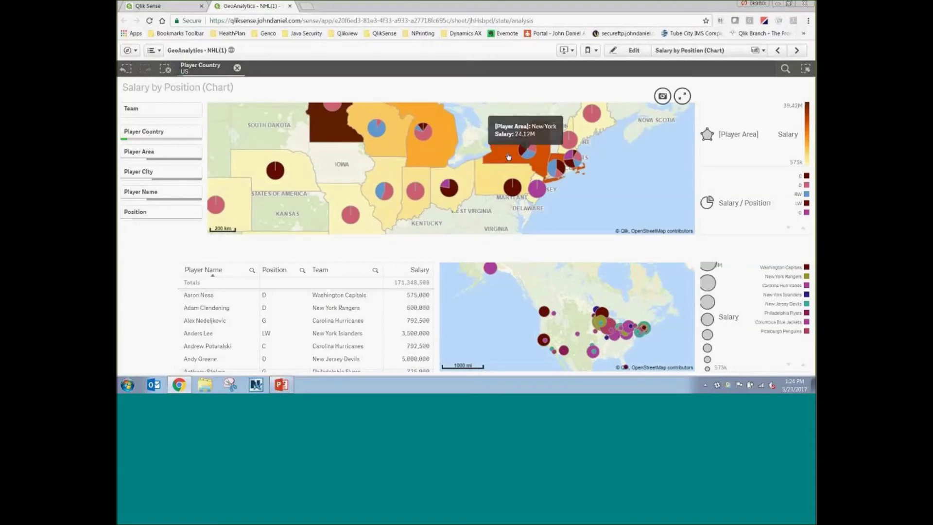
pyautogui.click(504, 154)
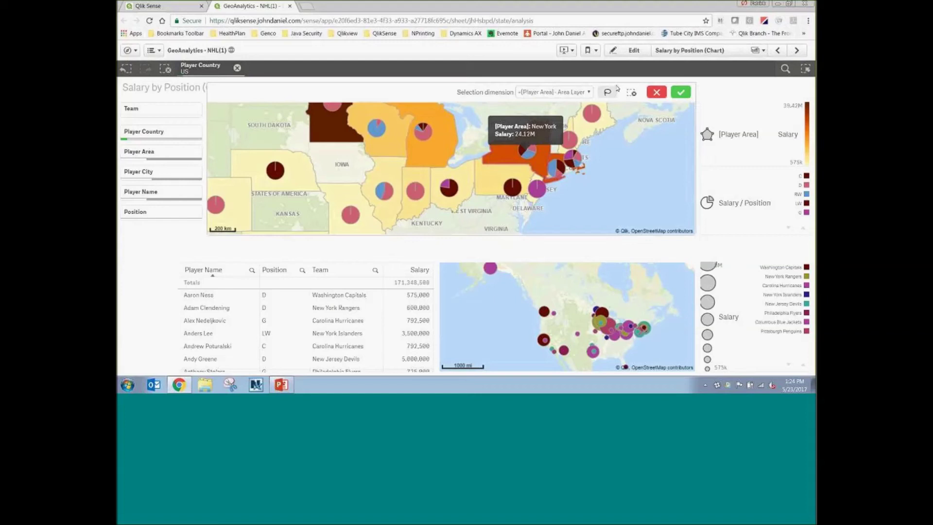
pyautogui.click(682, 93)
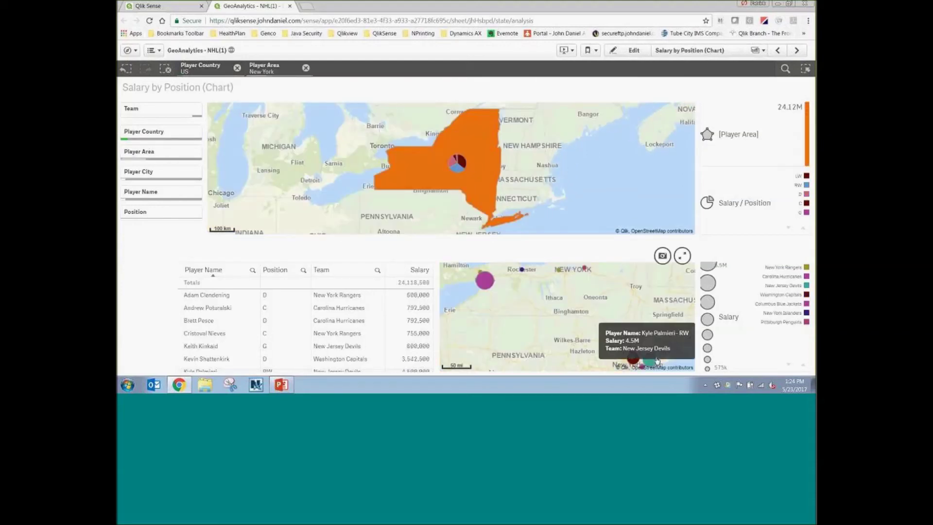
# - Examine New York's player salary bubbles and the full player table, and clear the area and country selections
pyautogui.moveTo(487, 282)
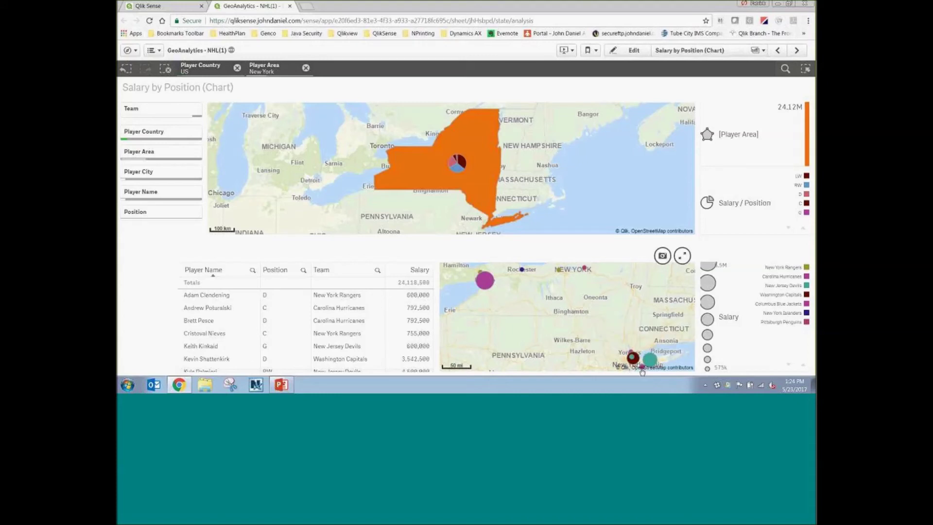
pyautogui.moveTo(481, 209)
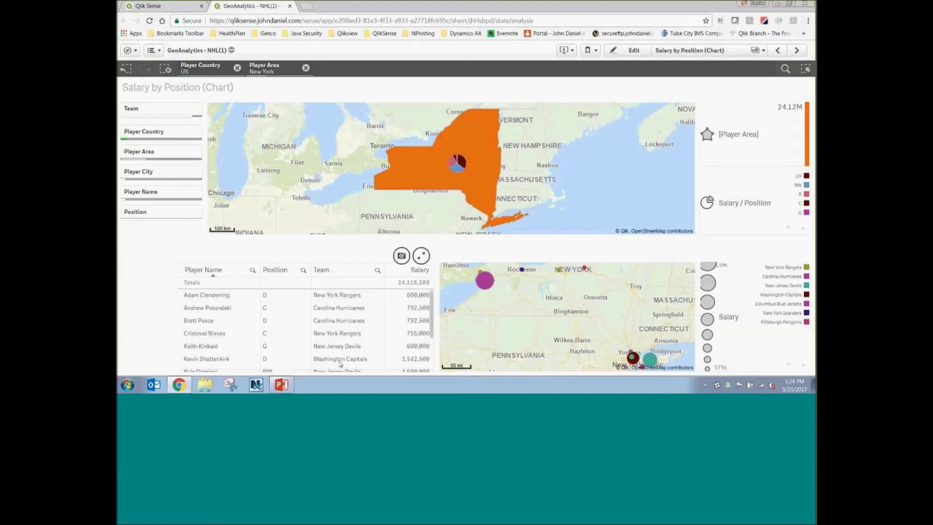
pyautogui.scroll(-2, 402, 315)
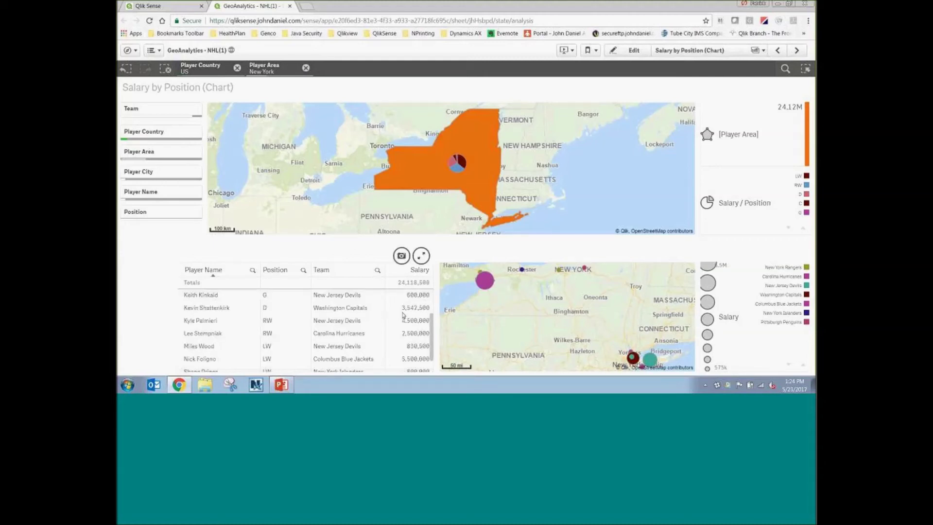
pyautogui.scroll(-3, 402, 315)
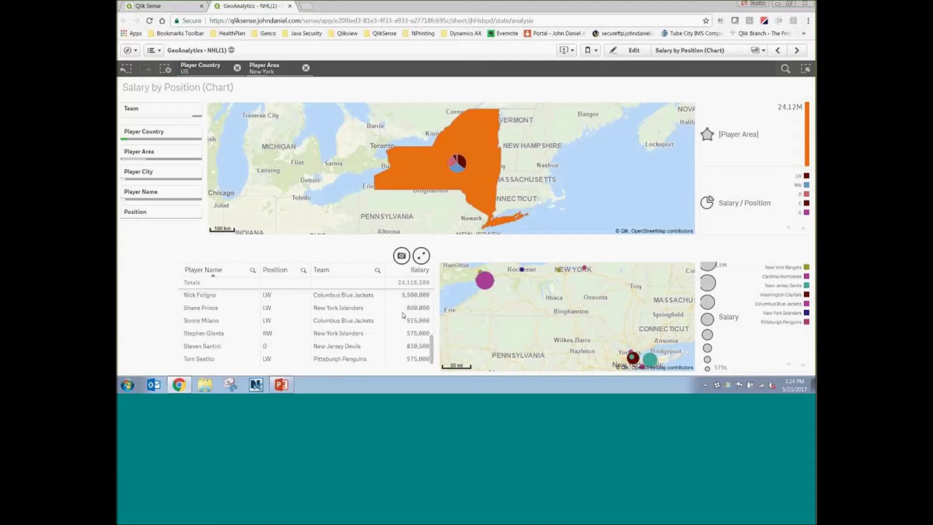
pyautogui.scroll(5, 402, 314)
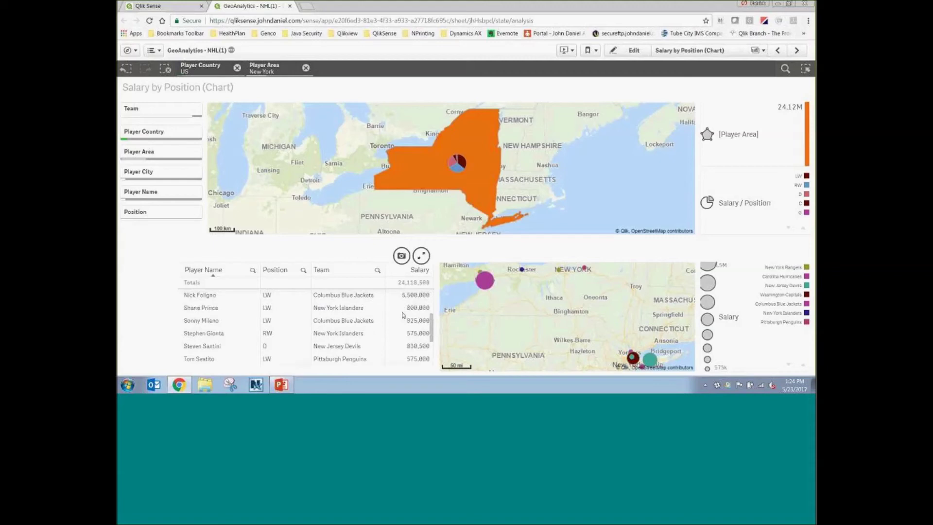
pyautogui.click(306, 68)
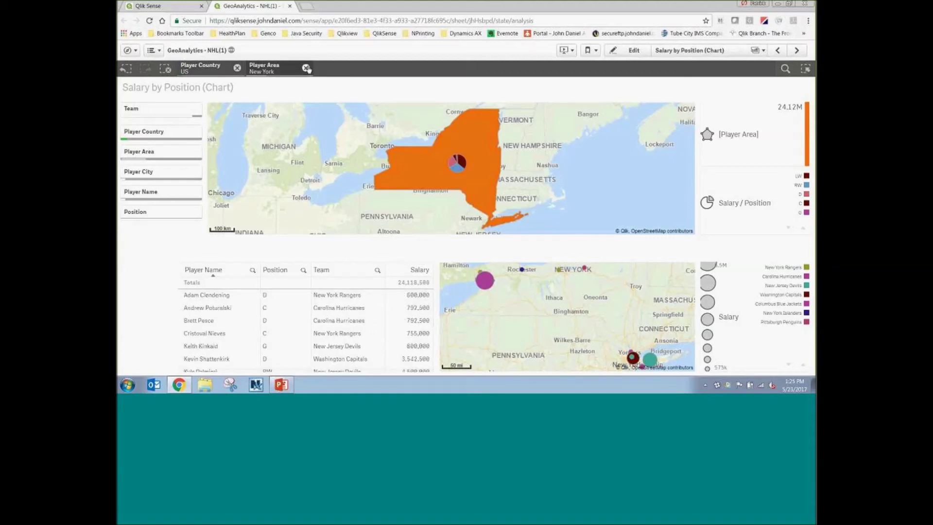
pyautogui.click(237, 68)
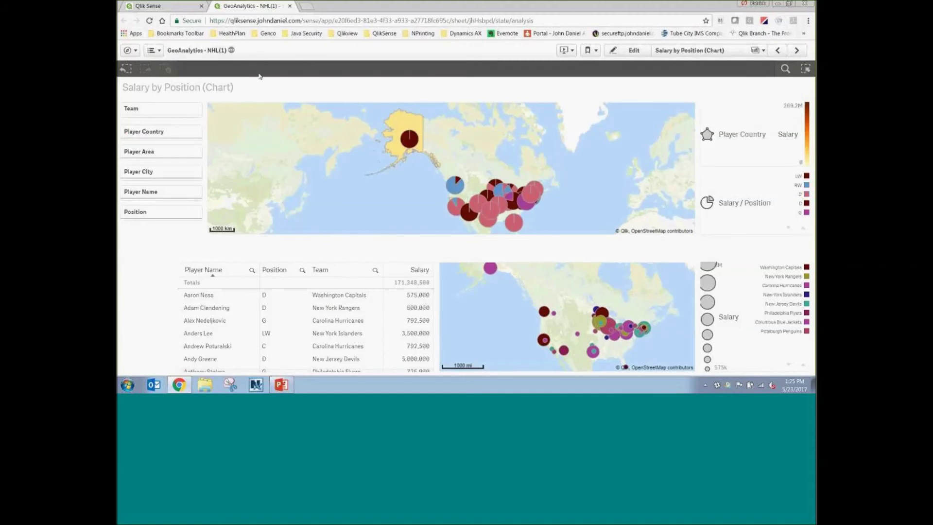
# - Open the Driving Time to the Arena sheet and focus the map on the arenas around New York City
pyautogui.click(801, 52)
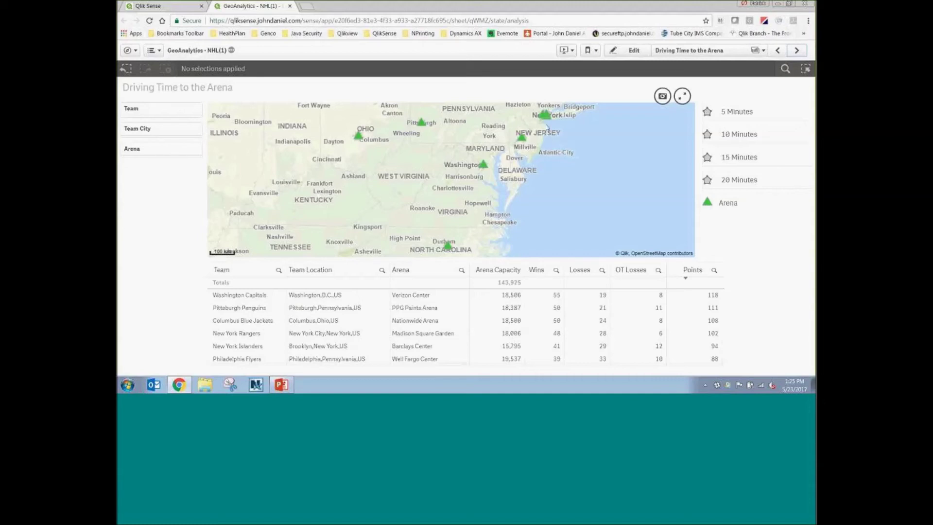
pyautogui.scroll(5, 548, 129)
pyautogui.moveTo(546, 132); pyautogui.dragTo(488, 185)
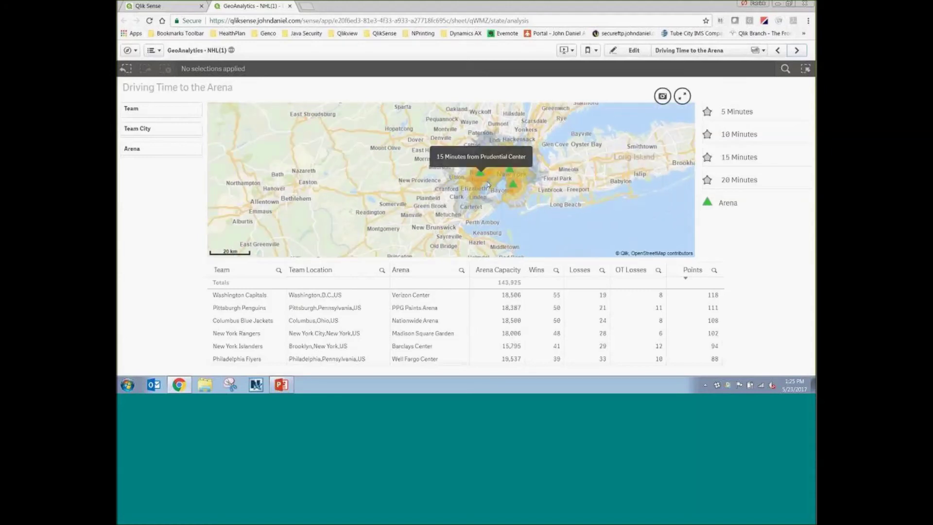
pyautogui.scroll(2, 489, 184)
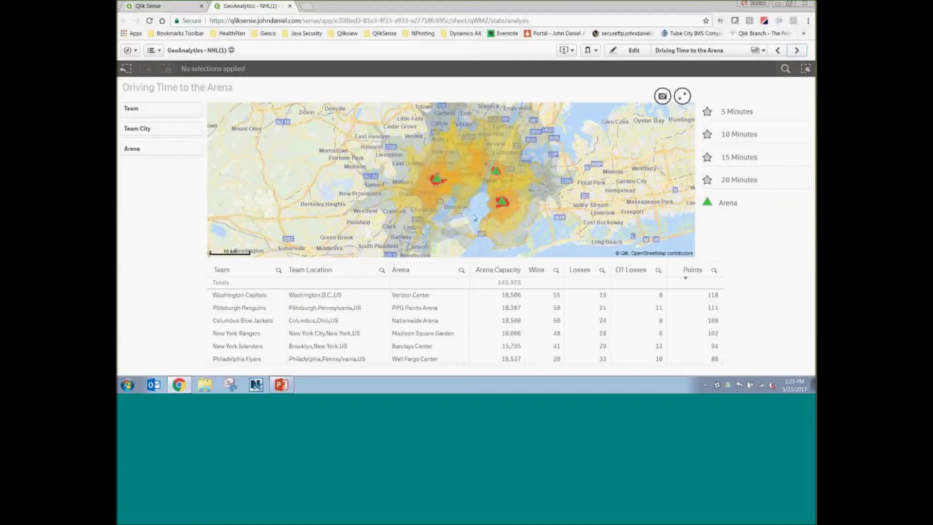
pyautogui.moveTo(474, 214); pyautogui.dragTo(456, 223)
pyautogui.scroll(2, 456, 224)
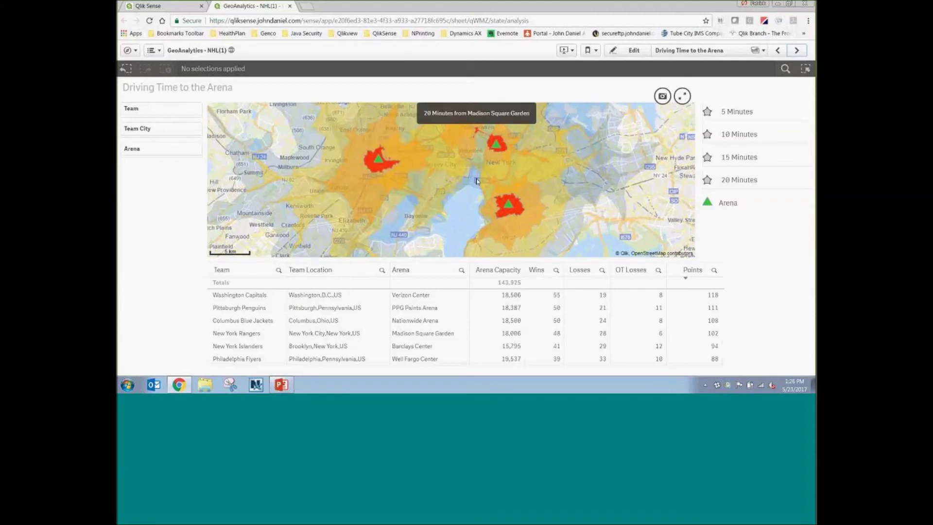
# - Inspect the 5, 10 and 15 minute driving zones around Prudential Center and the zones around Barclays Center
pyautogui.moveTo(491, 202)
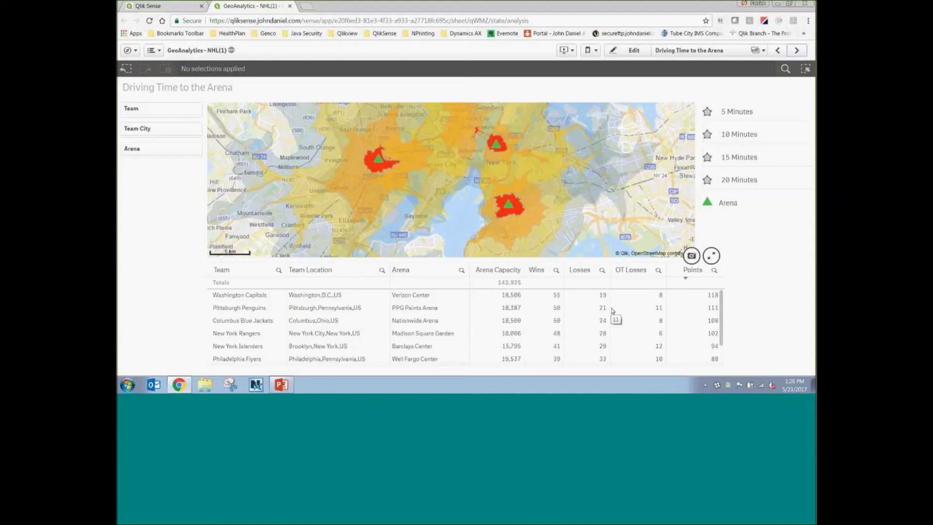
pyautogui.moveTo(389, 177)
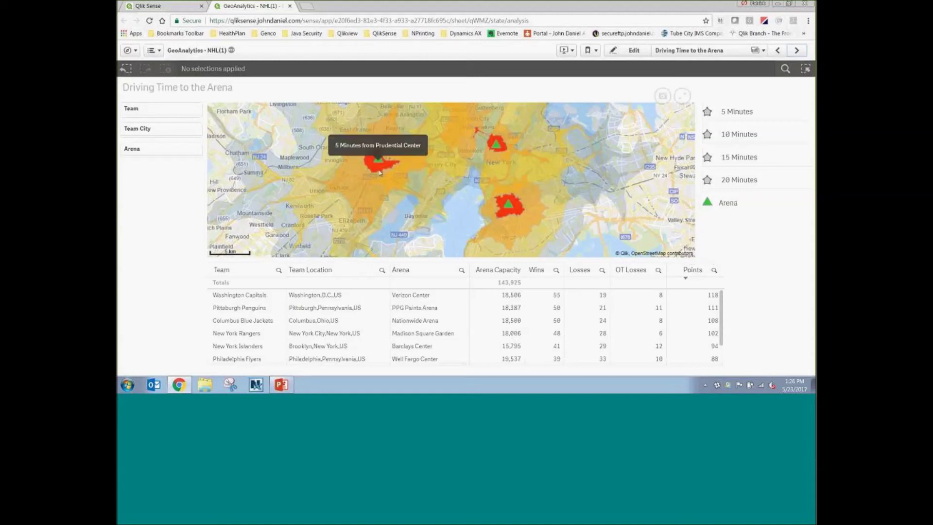
pyautogui.moveTo(421, 190)
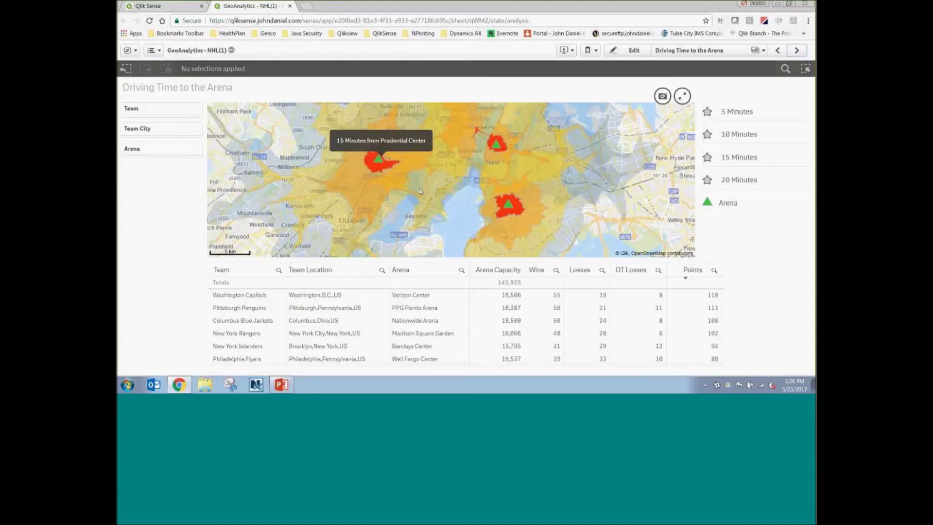
pyautogui.moveTo(353, 215)
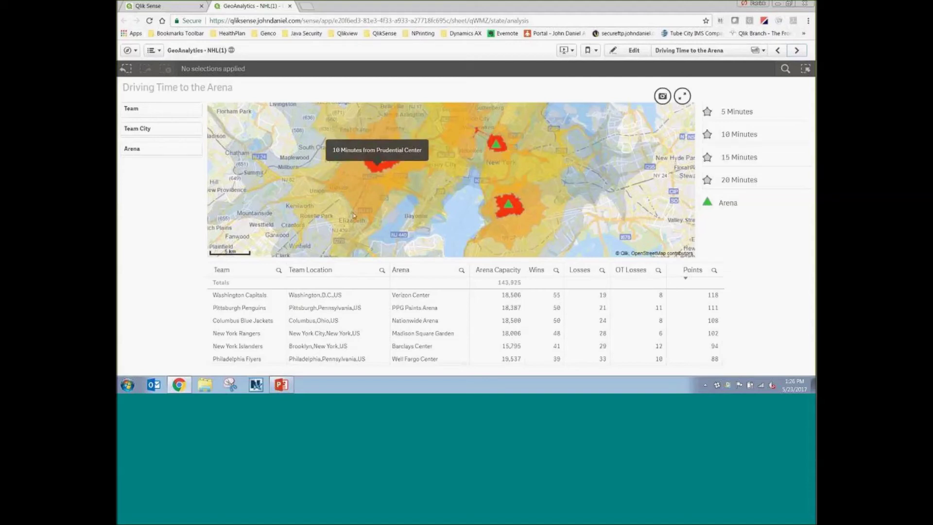
pyautogui.moveTo(397, 219)
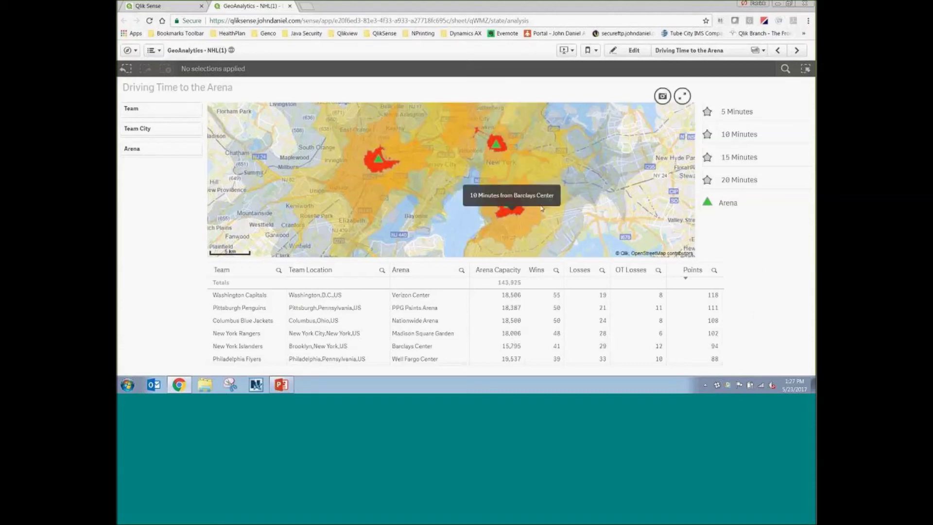
# - Hide the 5, 10 and 20 Minutes layers and inspect the 15-minute driving zones around the New York arenas
pyautogui.moveTo(731, 206)
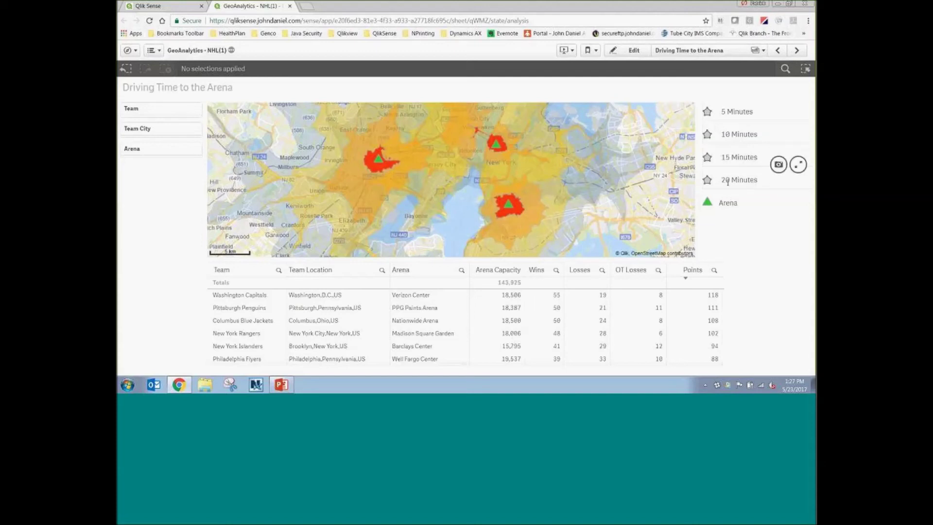
pyautogui.click(727, 183)
pyautogui.click(672, 196)
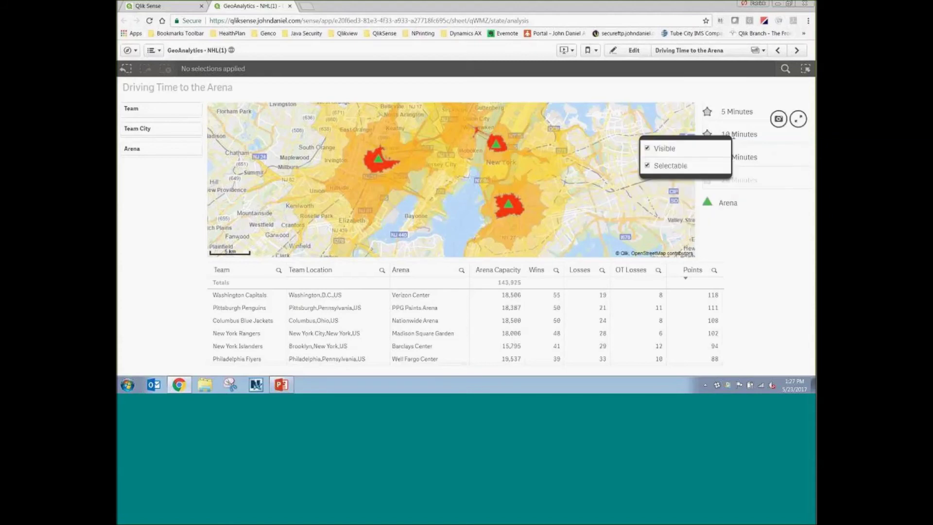
pyautogui.click(672, 149)
pyautogui.click(666, 122)
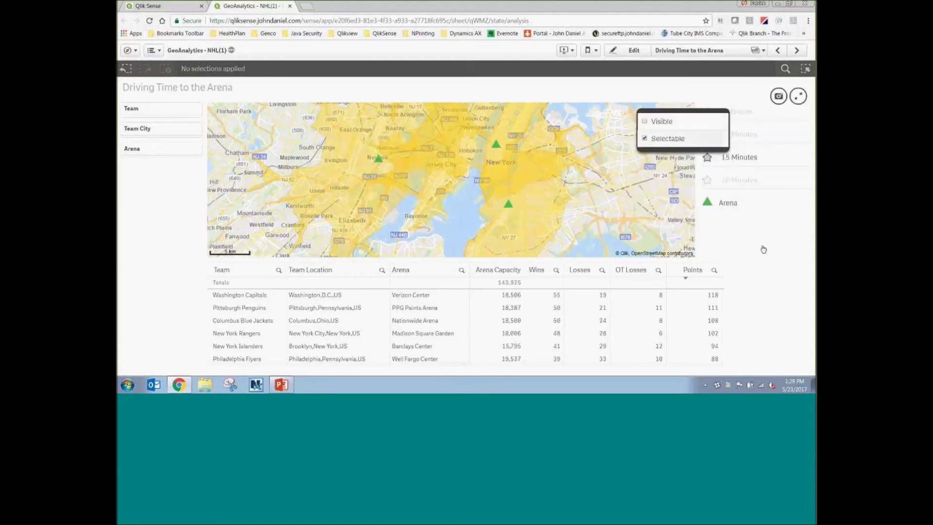
pyautogui.click(798, 302)
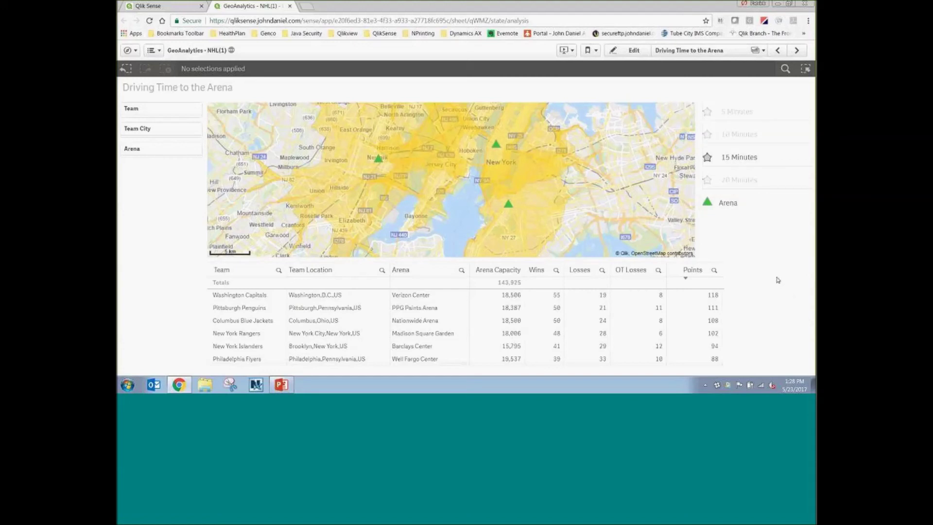
pyautogui.moveTo(601, 179)
pyautogui.mouseDown()
pyautogui.moveTo(588, 206)
pyautogui.moveTo(596, 186)
pyautogui.mouseUp()
pyautogui.moveTo(469, 141)
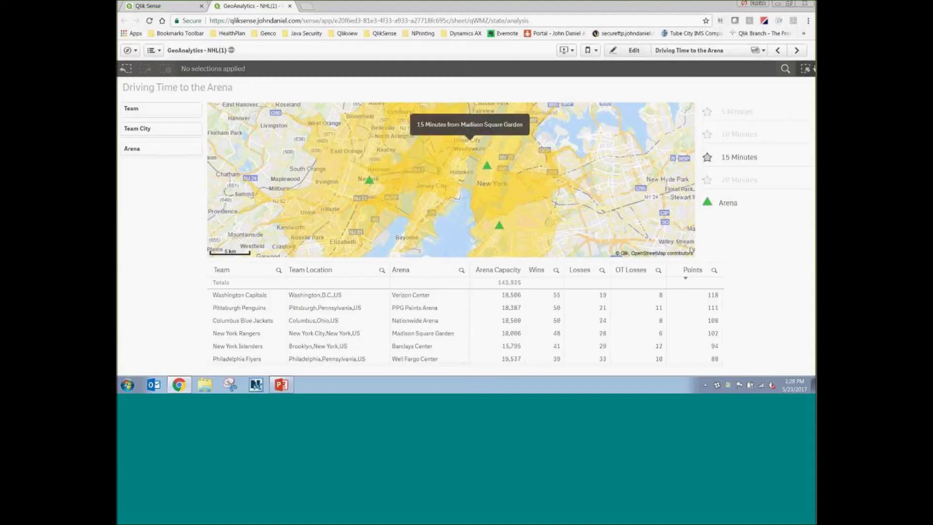
# - Open the Primary Viewership Area sheet and filter both maps to the Pittsburgh Penguins viewership area
pyautogui.click(797, 51)
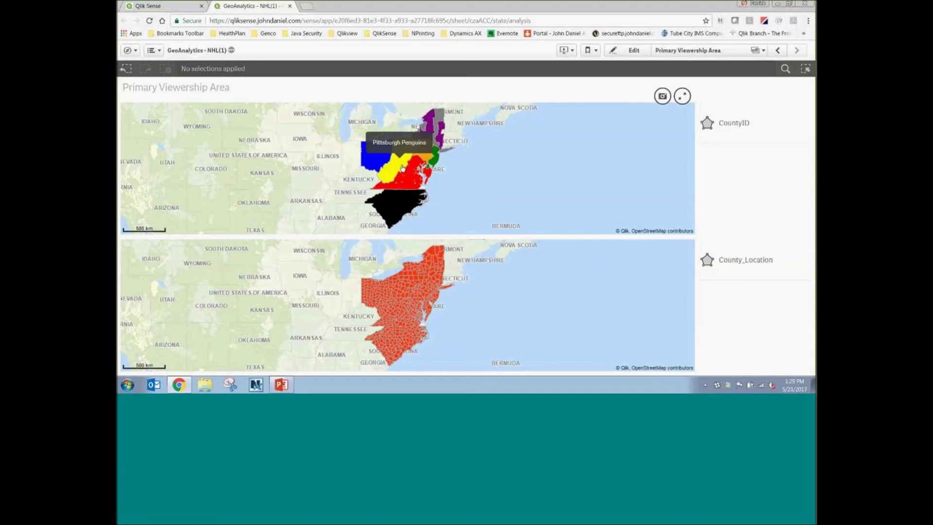
pyautogui.moveTo(375, 157)
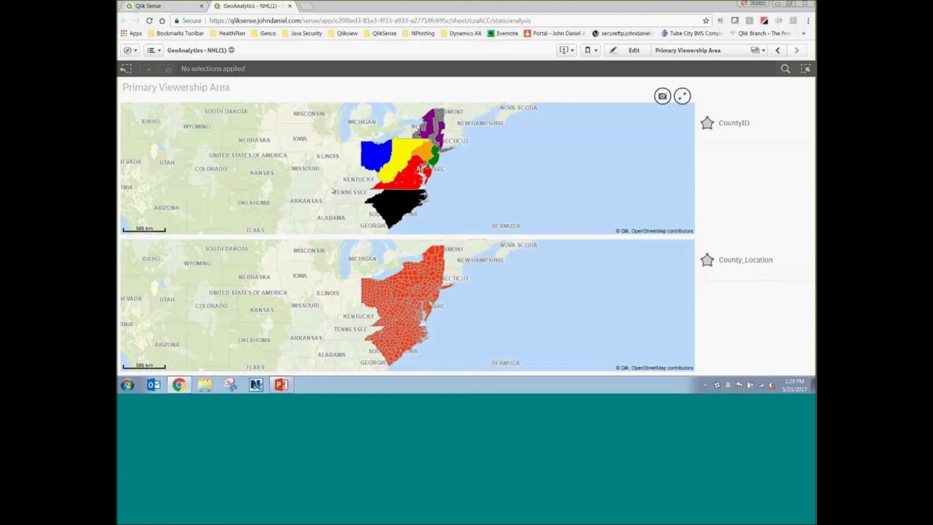
pyautogui.click(400, 161)
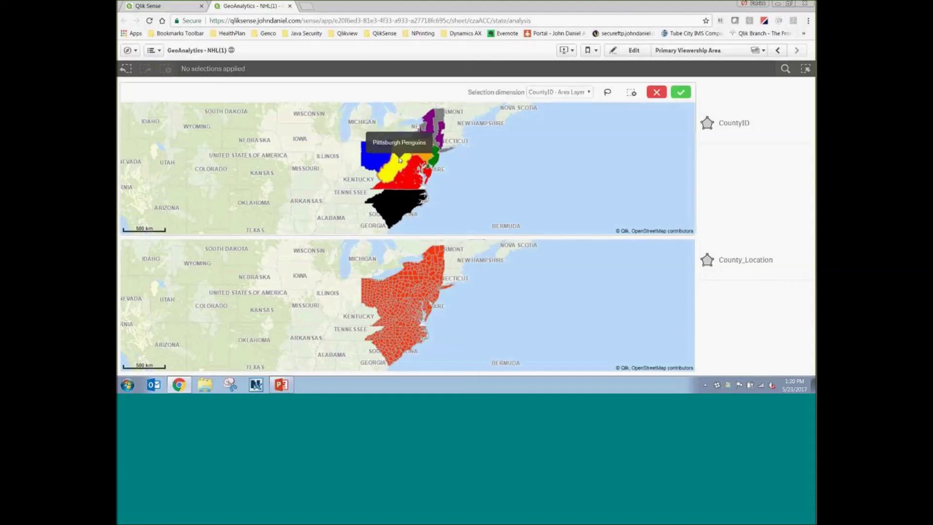
pyautogui.click(680, 92)
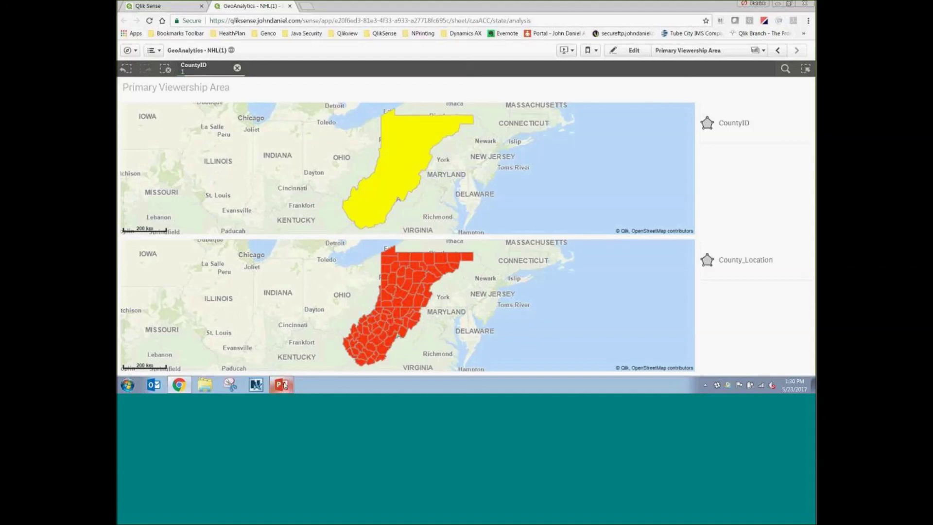
# - Switch to the GeoAnalytics sales presentation in PowerPoint and bring up the Q&A slide
pyautogui.moveTo(285, 385)
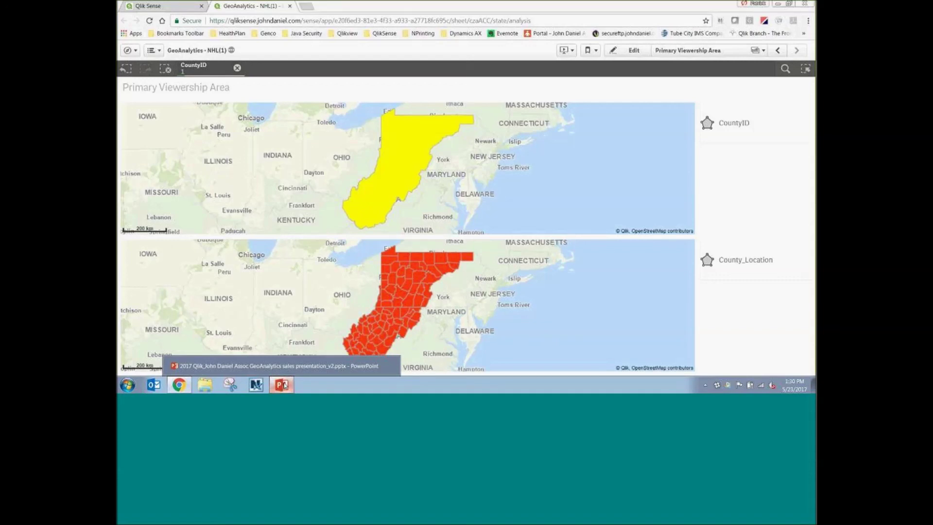
pyautogui.click(285, 385)
pyautogui.scroll(-2, 284, 296)
pyautogui.click(284, 297)
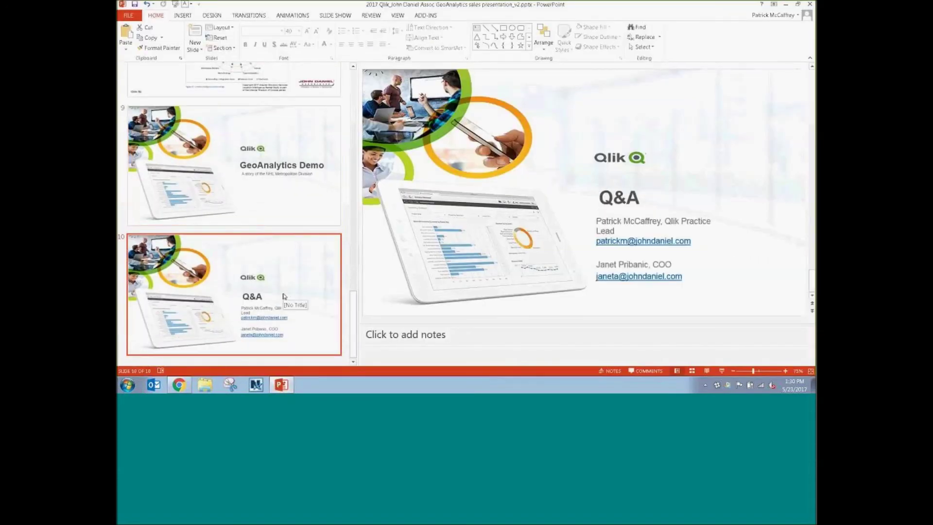